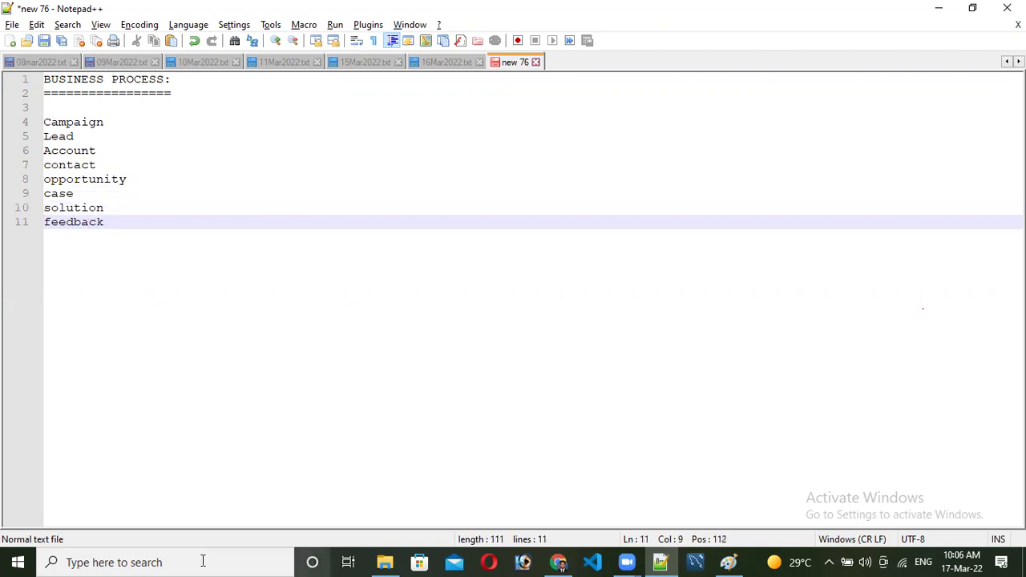
Add a colon after Campaign and type 'Object: It is a table where we store the data.' on line 3.
left_click(127, 122)
type(":")
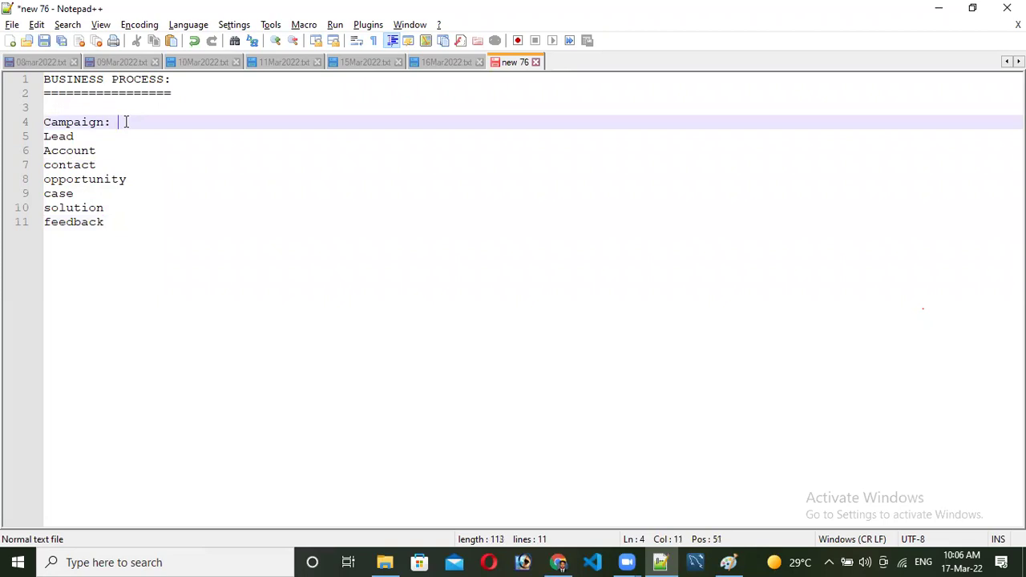
left_click(54, 111)
type("Object")
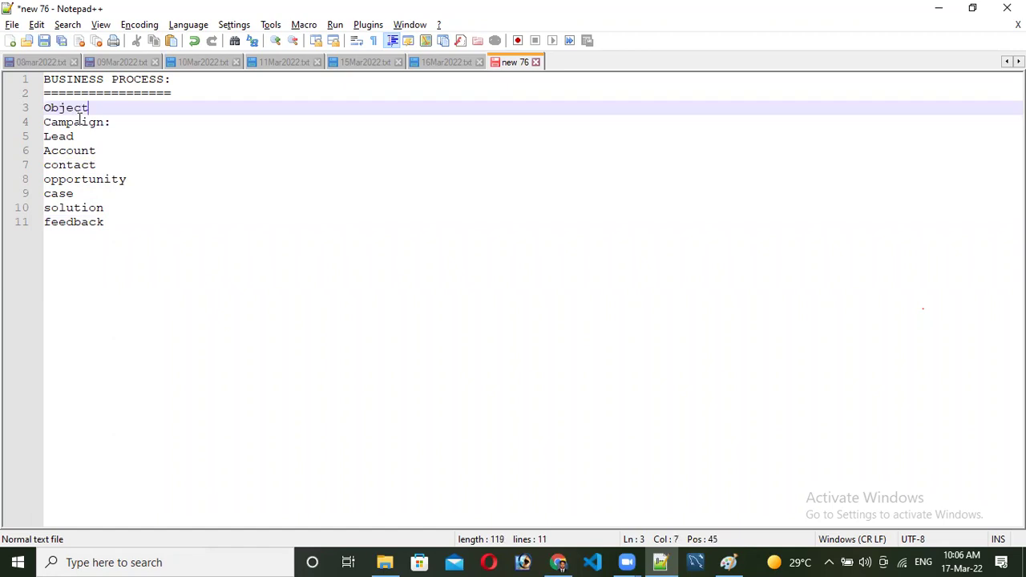
type(": i")
key("BackSpace")
type("Its")
key("BackSpace")
type("is not")
key("BackSpace")
key("BackSpace")
key("BackSpace")
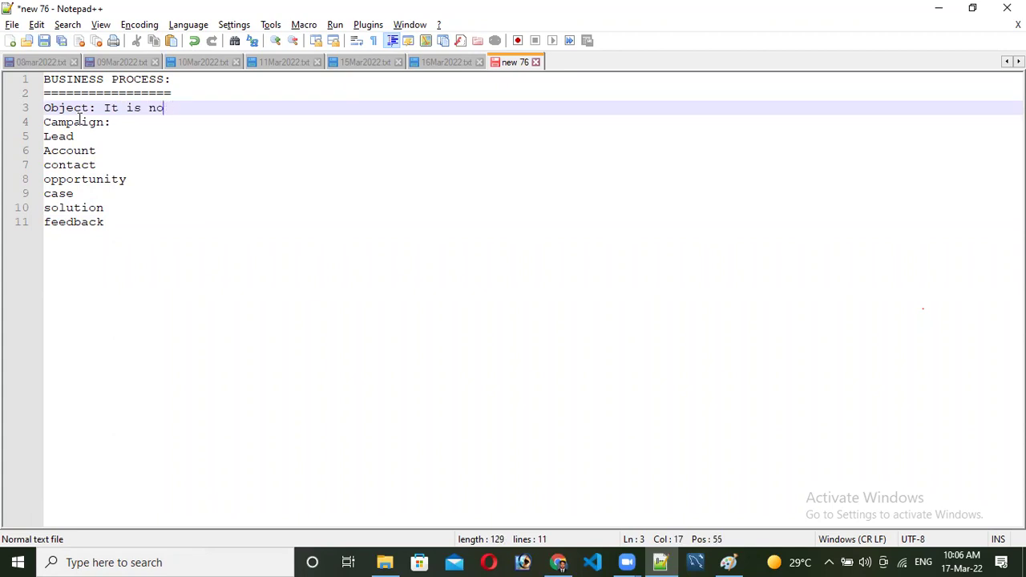
type("a table where we store th")
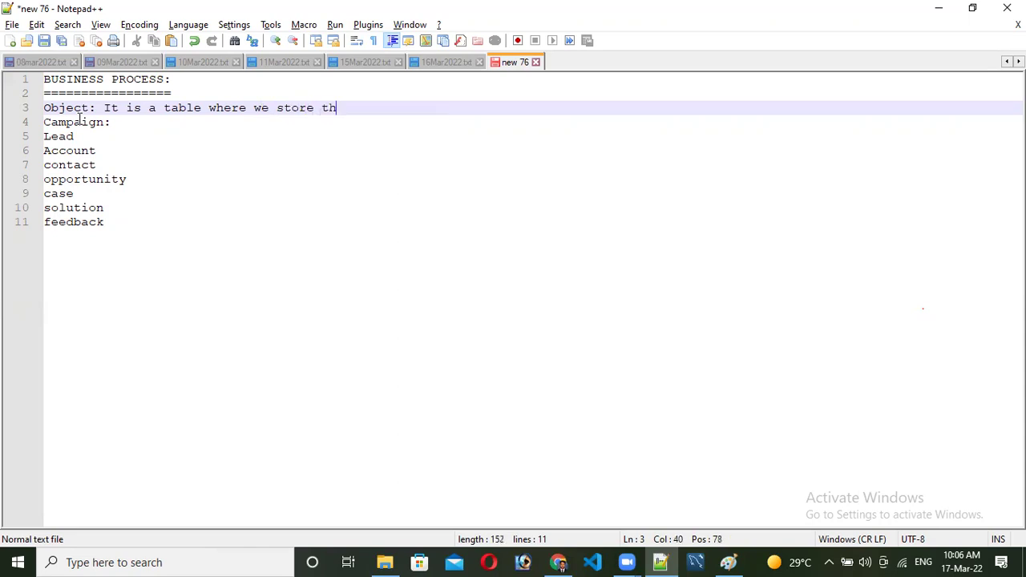
type("e data.")
key("alt+Tab")
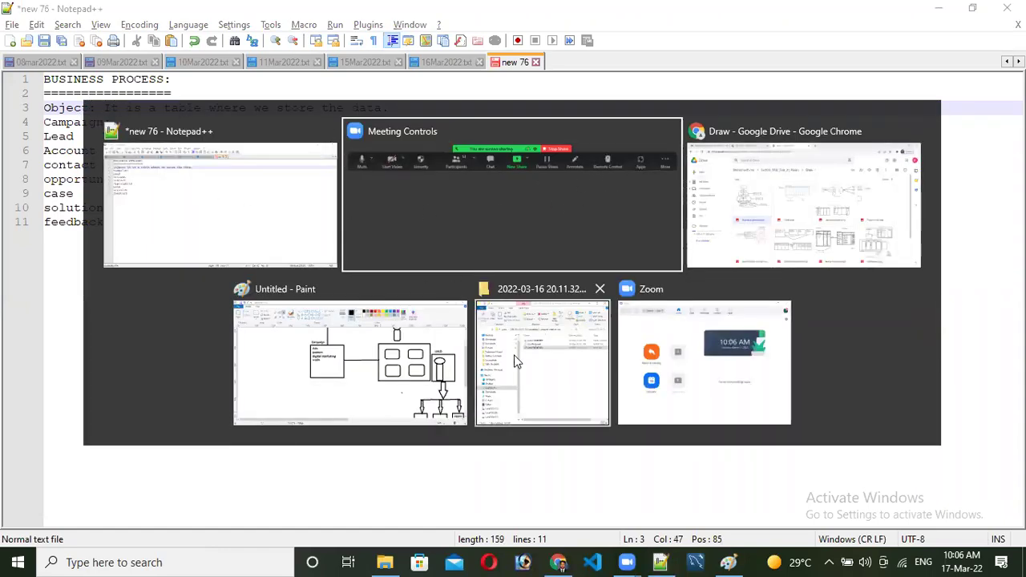
Open login.salesforce.com in a new Chrome tab.
left_click(741, 237)
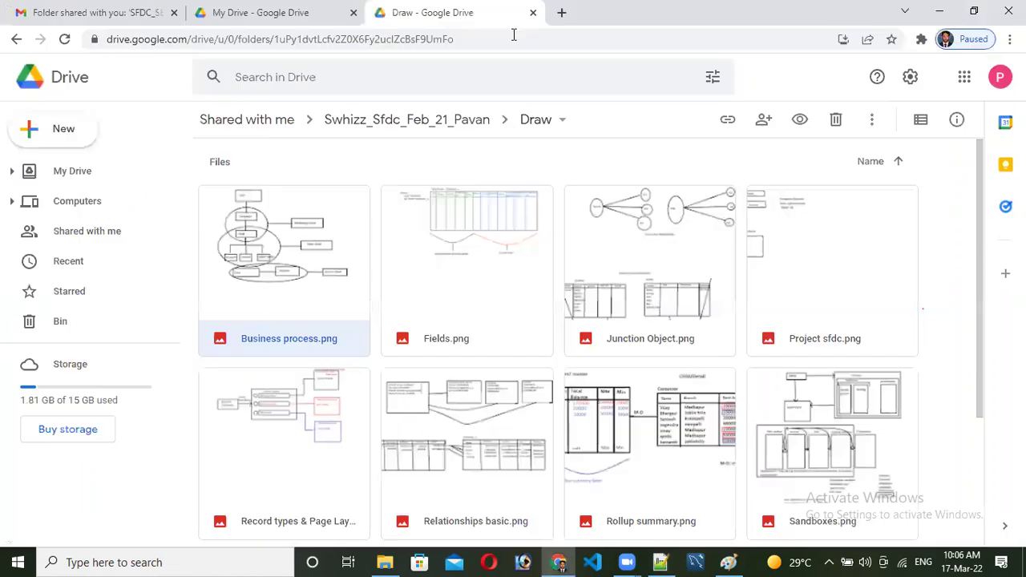
left_click(563, 16)
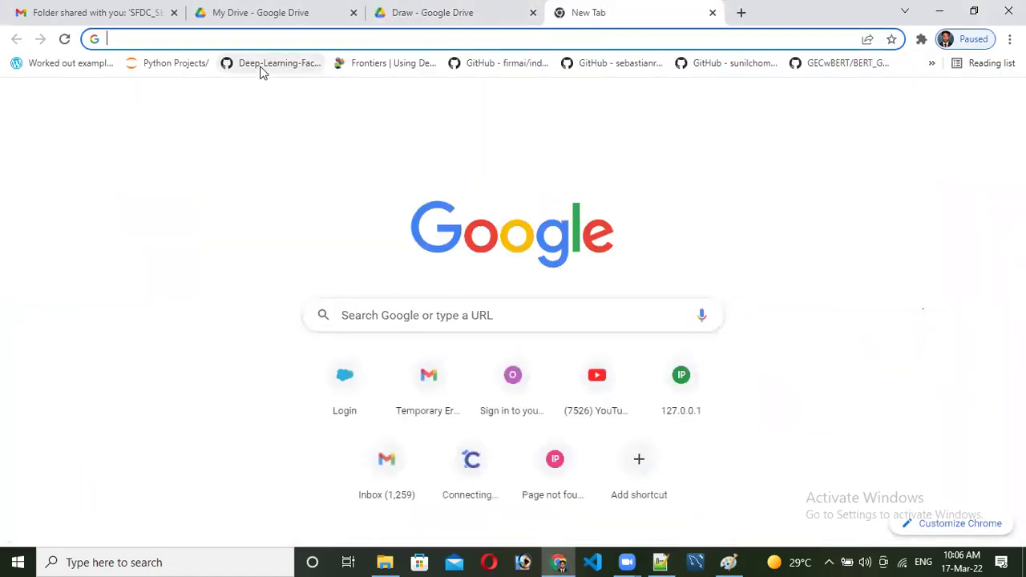
type("lo")
key("BackSpace")
key("BackSpace")
key("BackSpace")
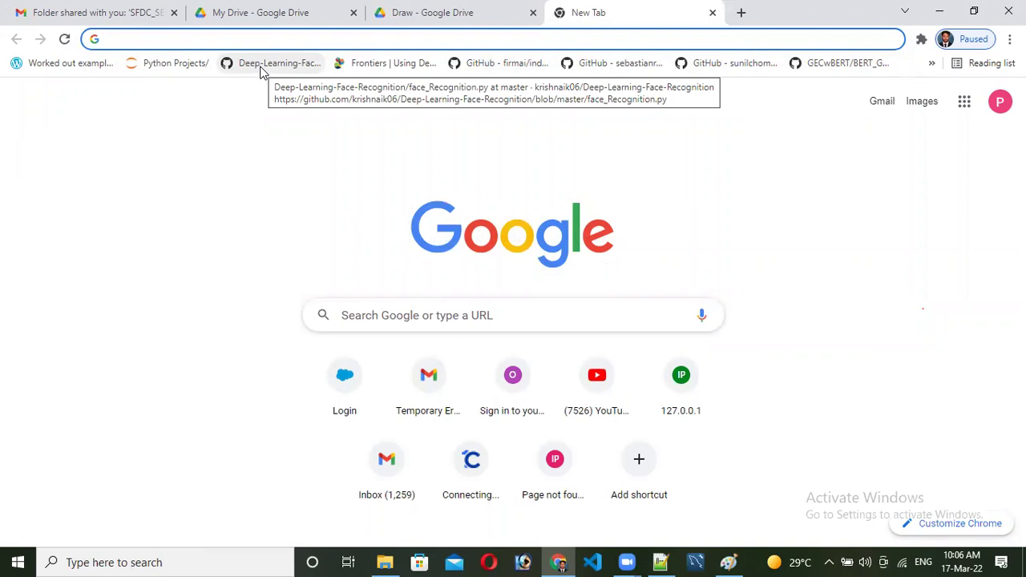
type("login.salesforce.com")
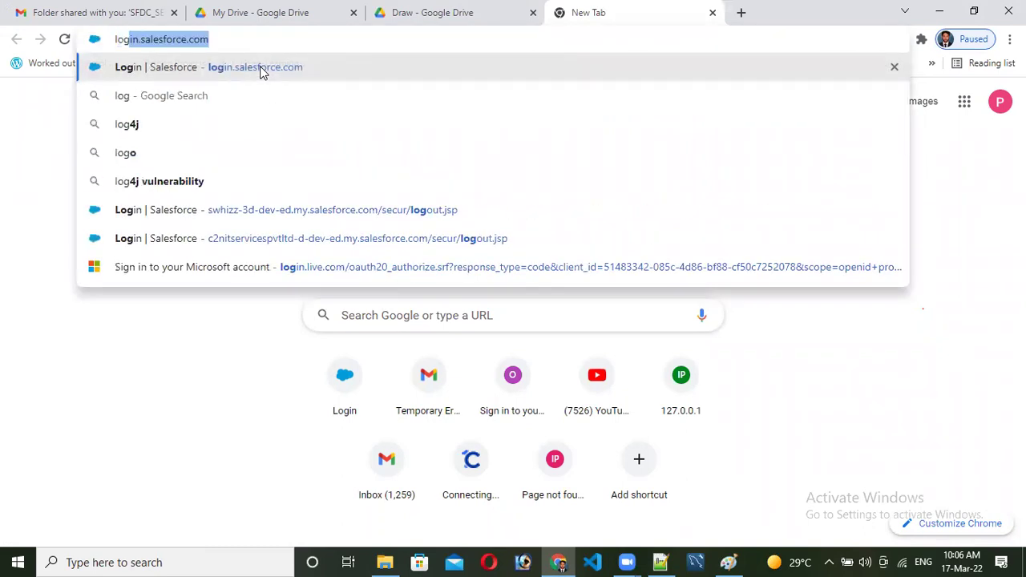
left_click(260, 68)
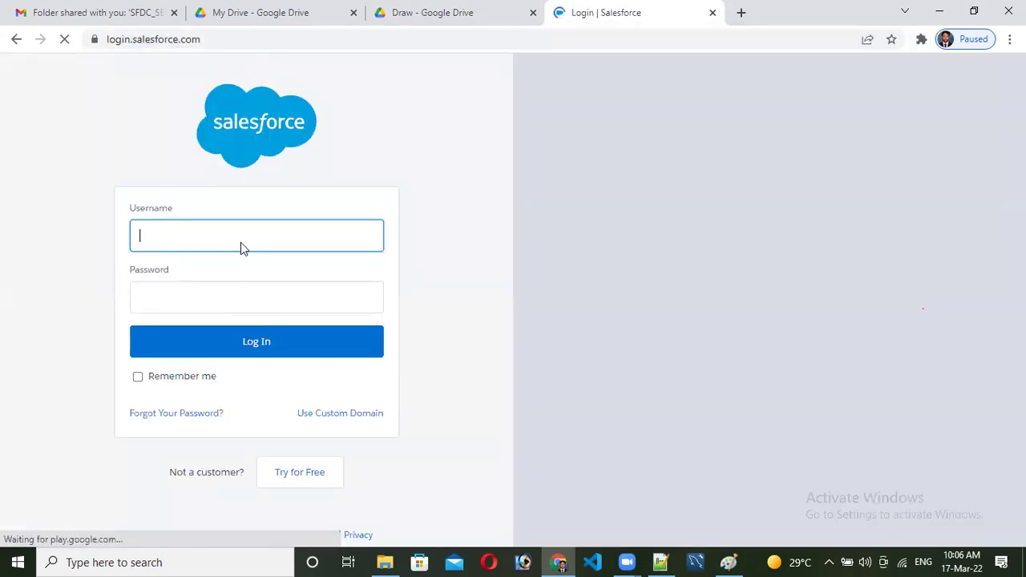
Log in with the saved Salesforce username and the account password.
left_click(237, 235)
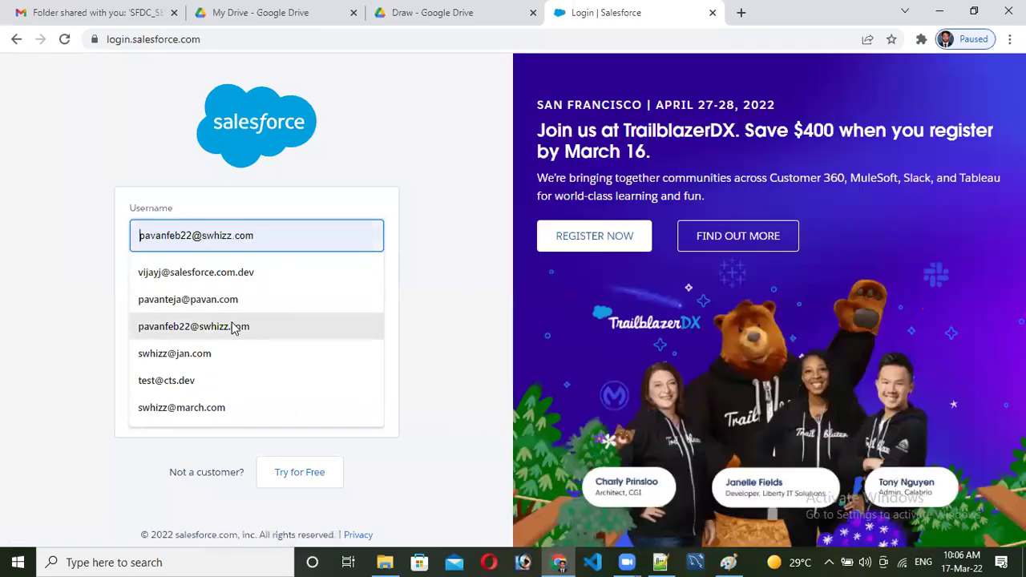
left_click(232, 327)
left_click(176, 295)
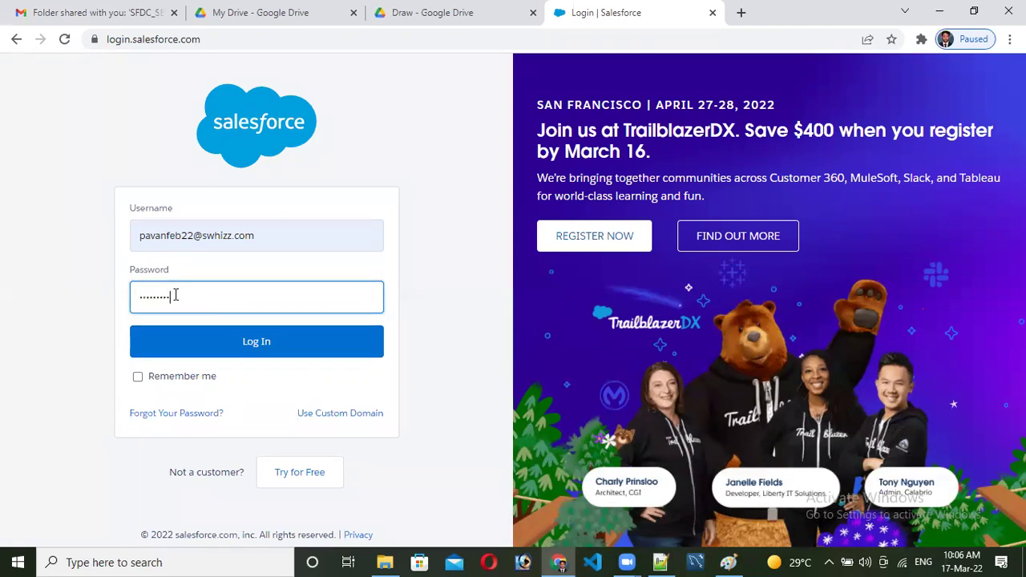
key("Return")
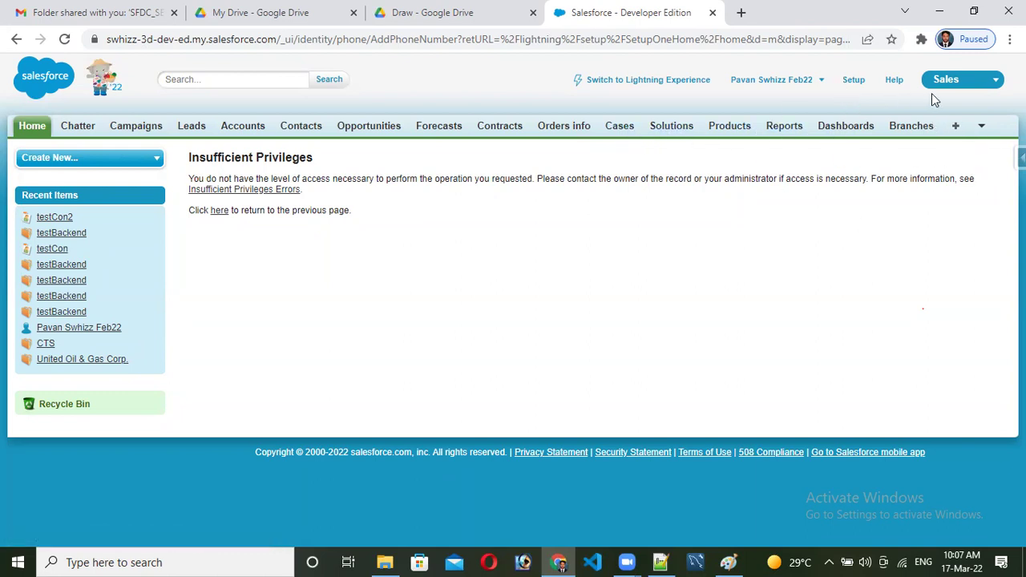
Switch from Salesforce Classic to Lightning Experience to reach the Sales app's Students list.
left_click(649, 80)
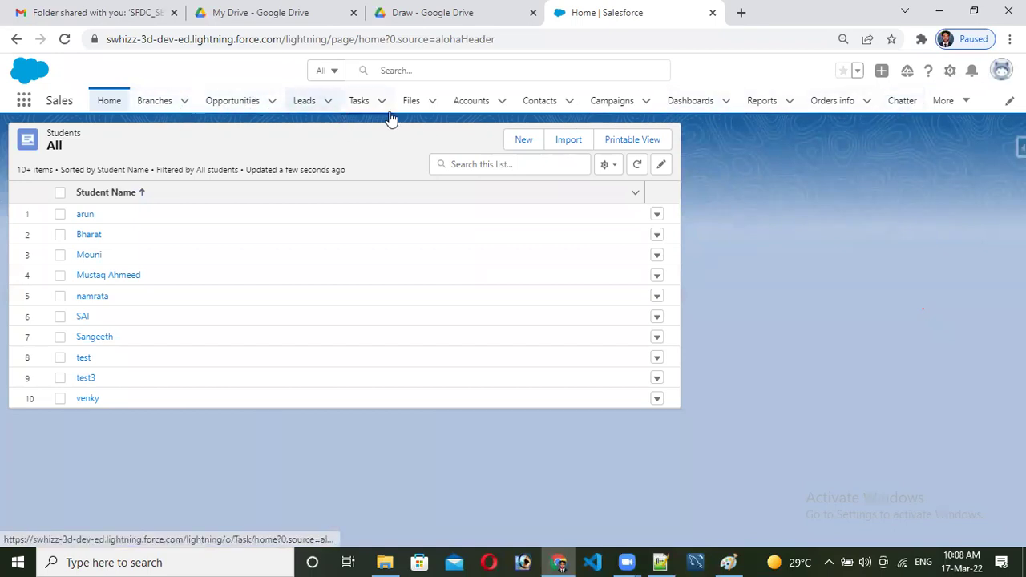
Start a new account from the Accounts list and scroll the NRi Account form.
left_click(469, 104)
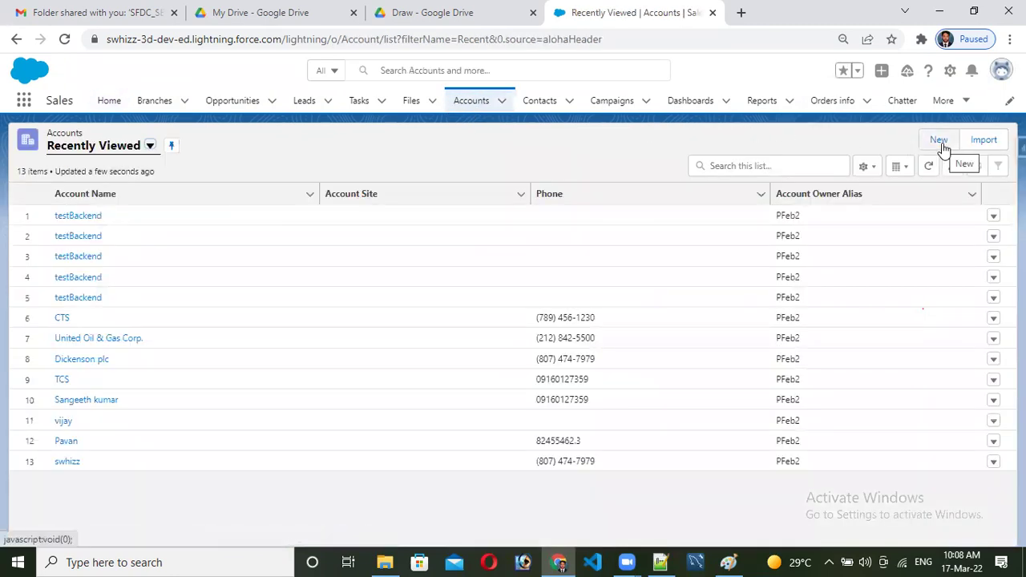
left_click(939, 141)
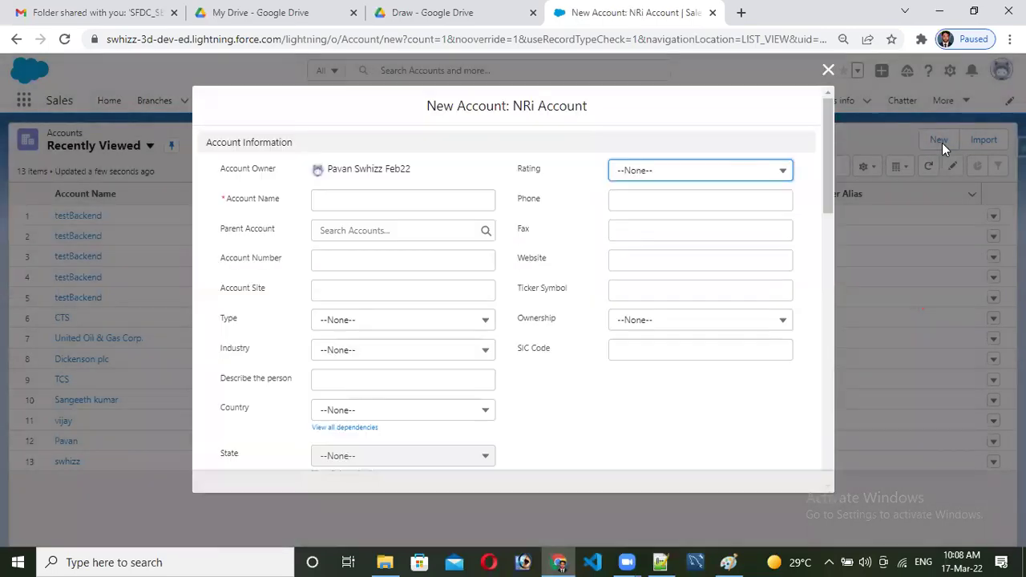
scroll(645, 241, "down", 1)
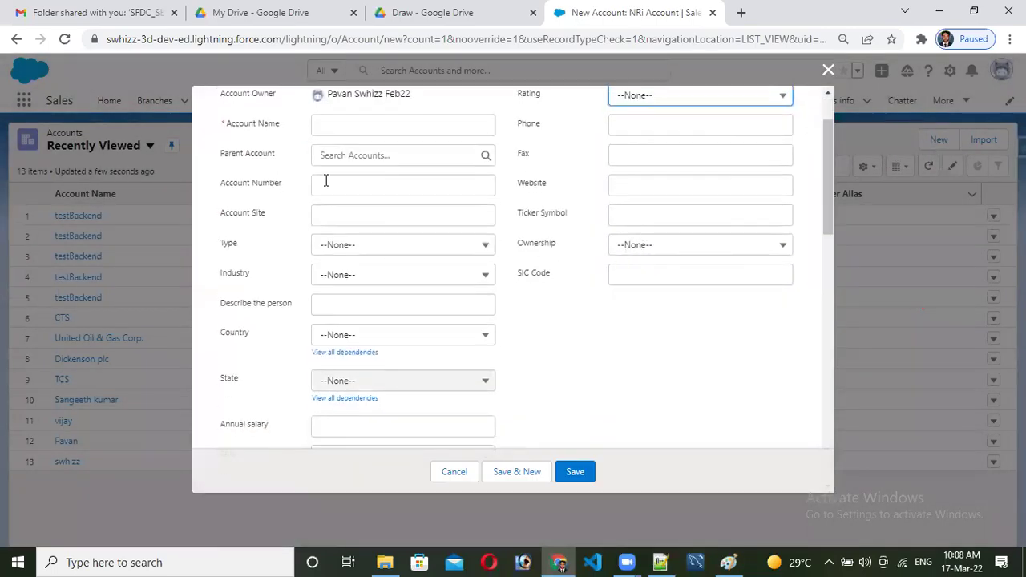
Highlight the Account Name, Parent Account, Account Number and Account Site fields.
left_click_drag(229, 129, 276, 130)
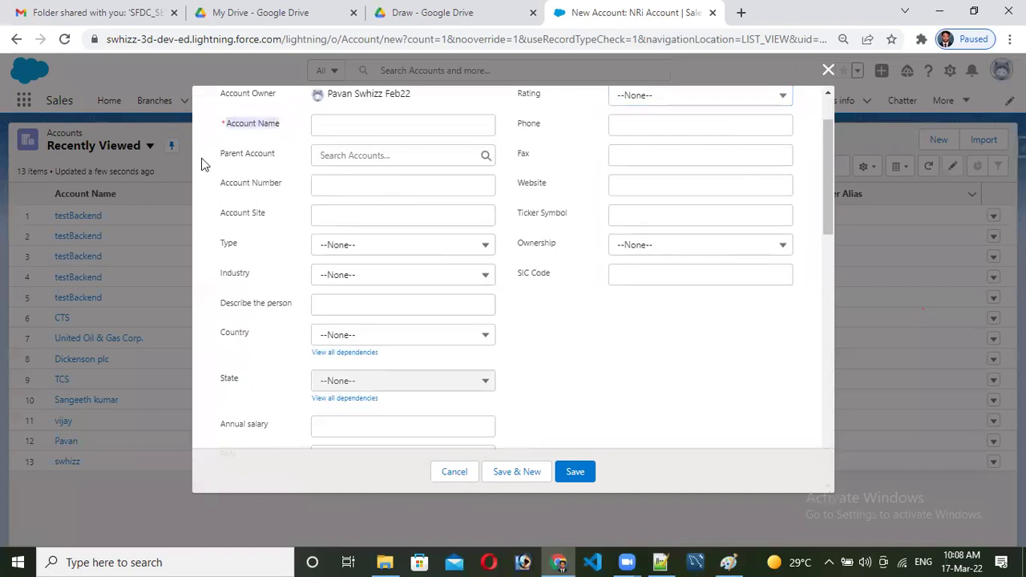
left_click_drag(221, 161, 271, 160)
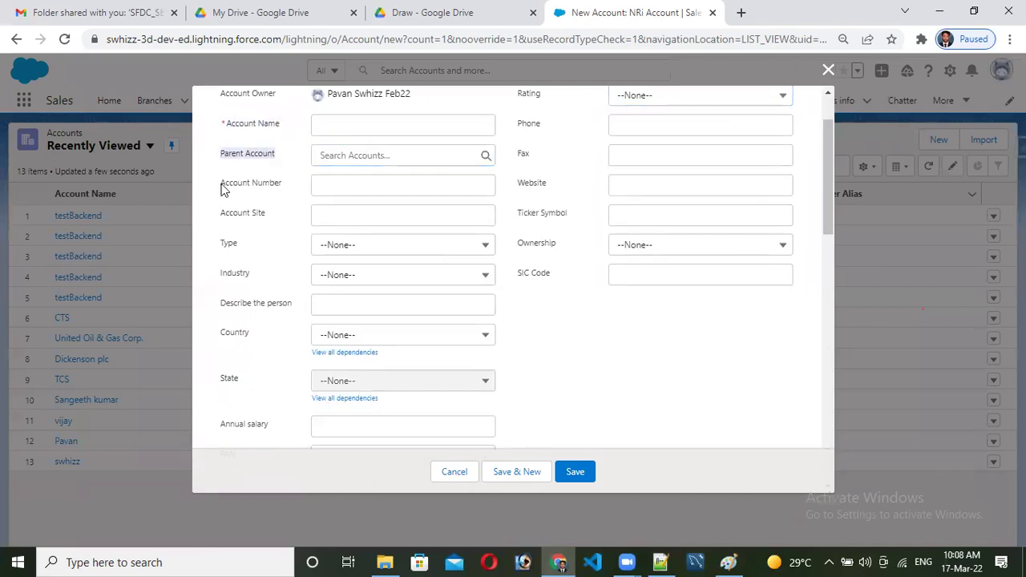
left_click_drag(217, 183, 282, 185)
left_click_drag(218, 214, 273, 219)
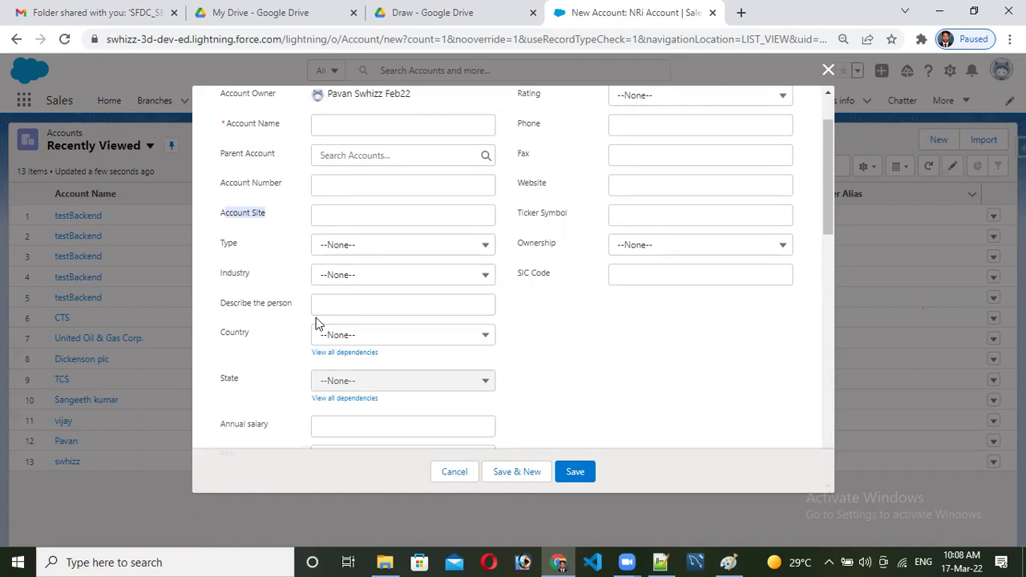
left_click(725, 561)
Draw a row divider in the object table and enter a sample name and phone number.
scroll(737, 384, "up", 3)
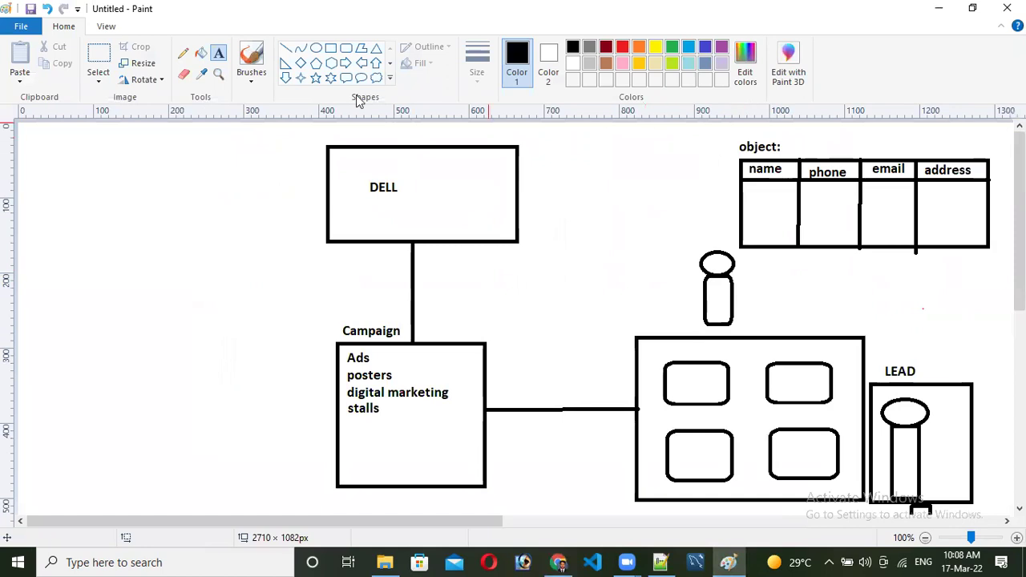
left_click(285, 47)
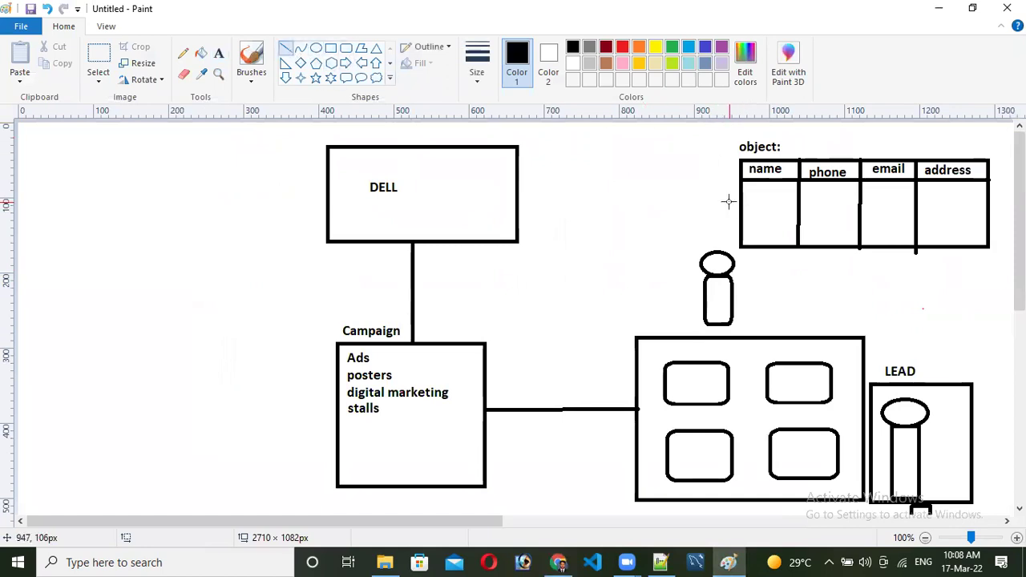
left_click_drag(745, 203, 991, 202)
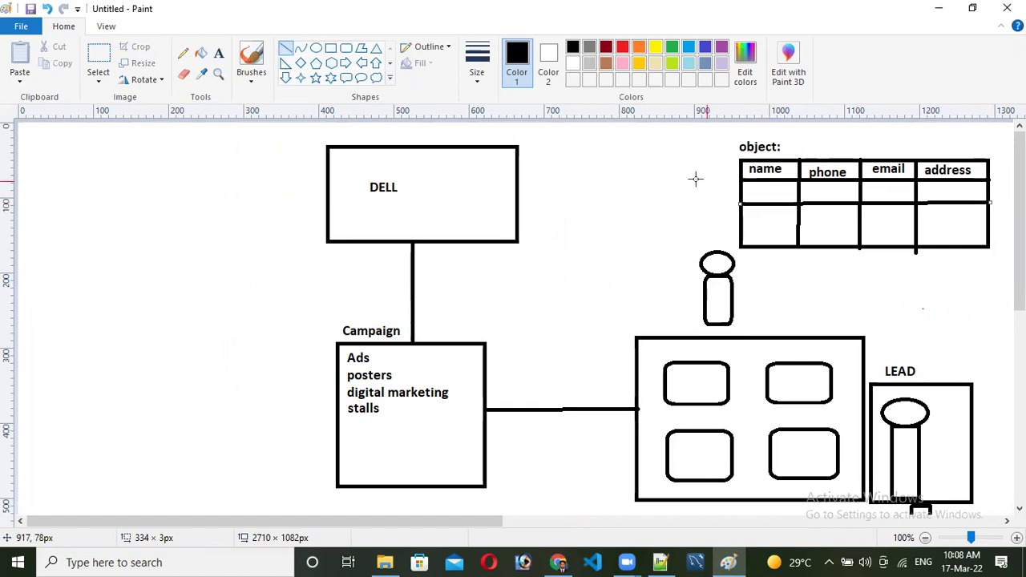
left_click(218, 53)
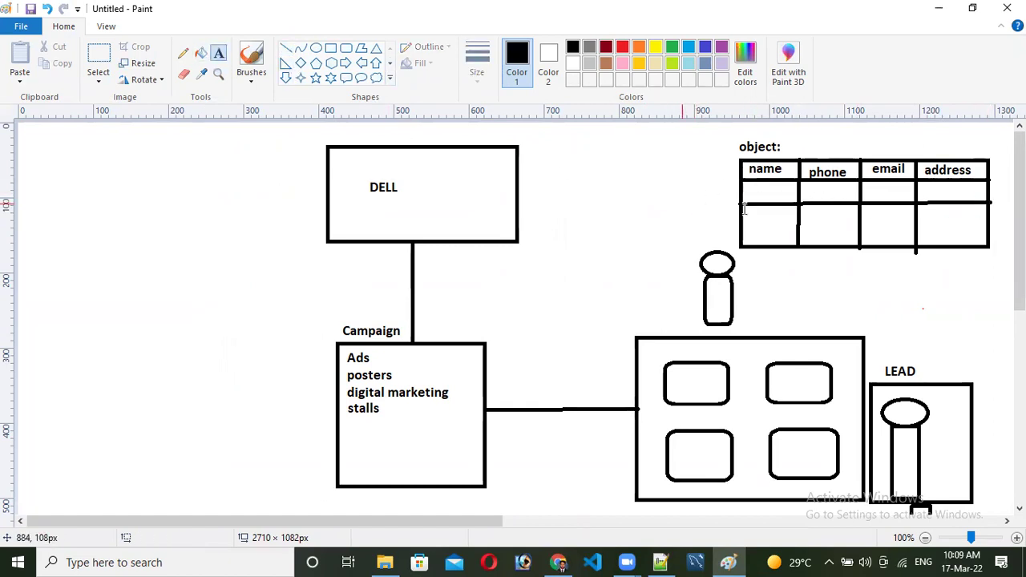
left_click(748, 189)
type("pavan")
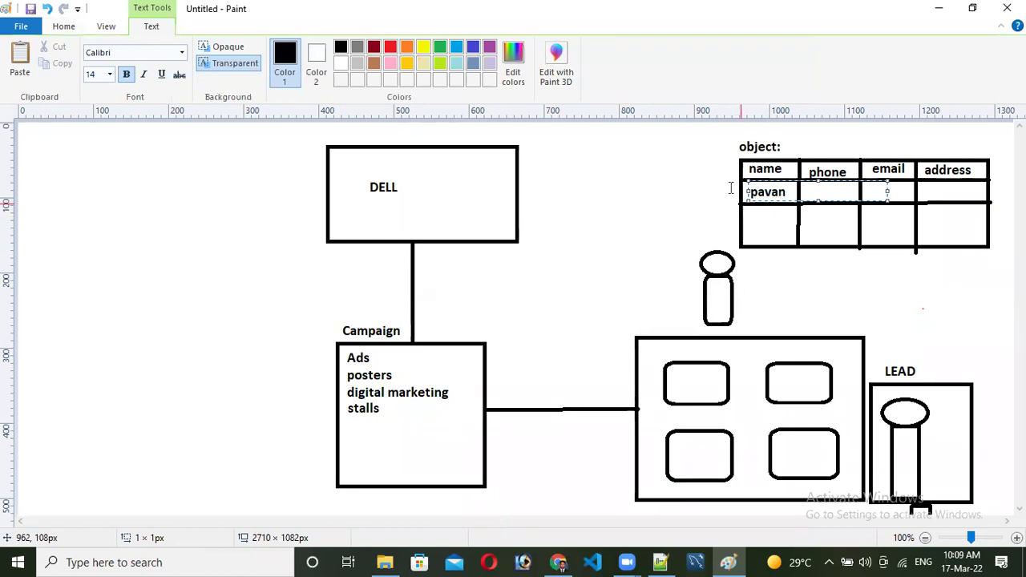
left_click(805, 193)
left_click(804, 189)
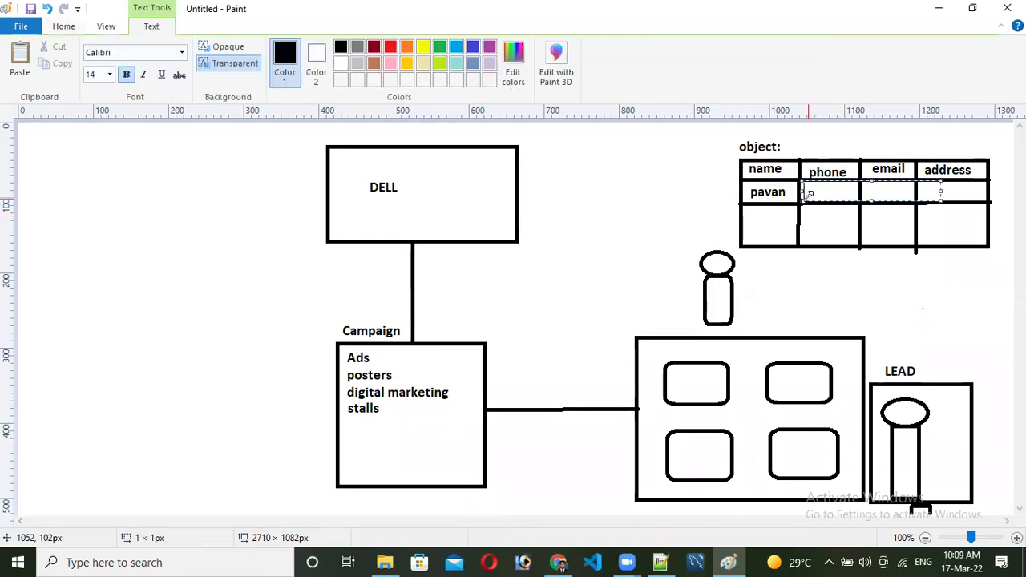
type("820746")
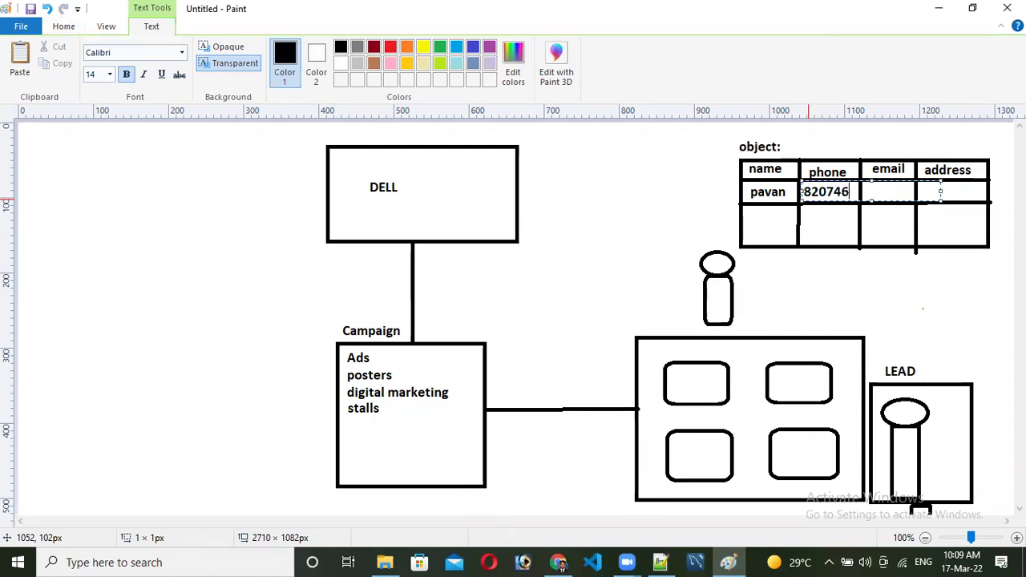
left_click(878, 200)
Add a sample email in font size 8, resized and moved into the email cell.
left_click(867, 182)
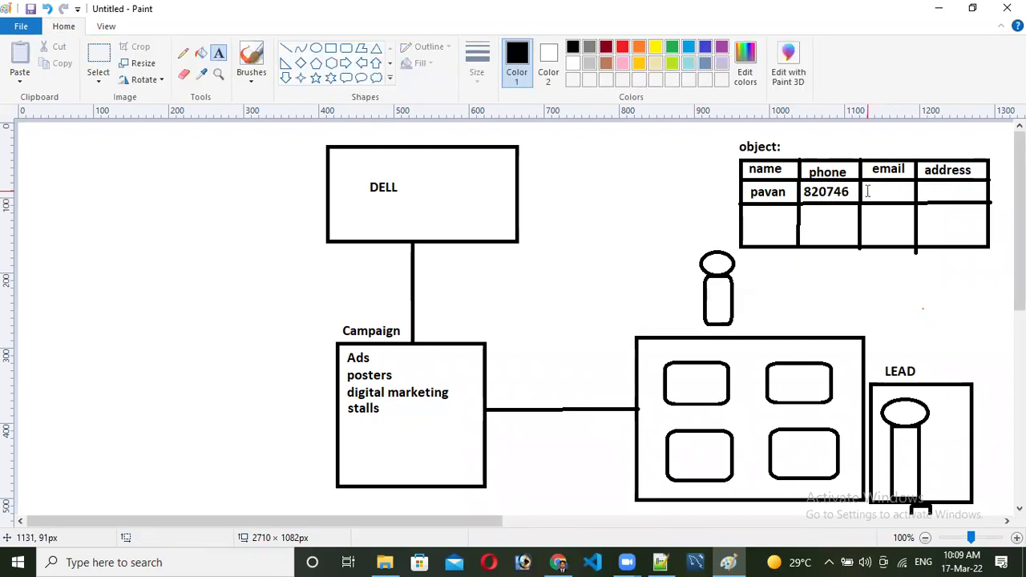
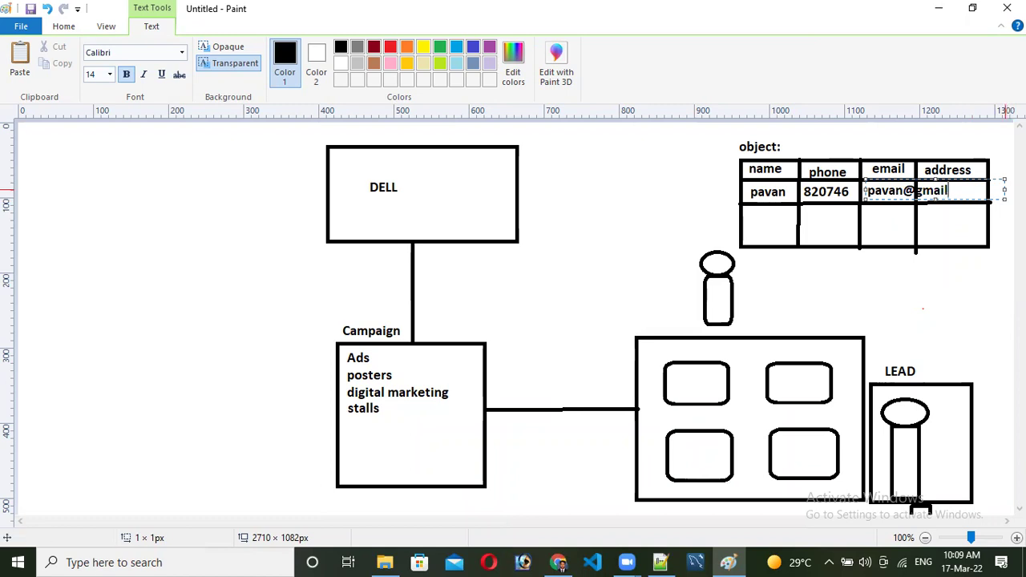
left_click_drag(1003, 181, 884, 144)
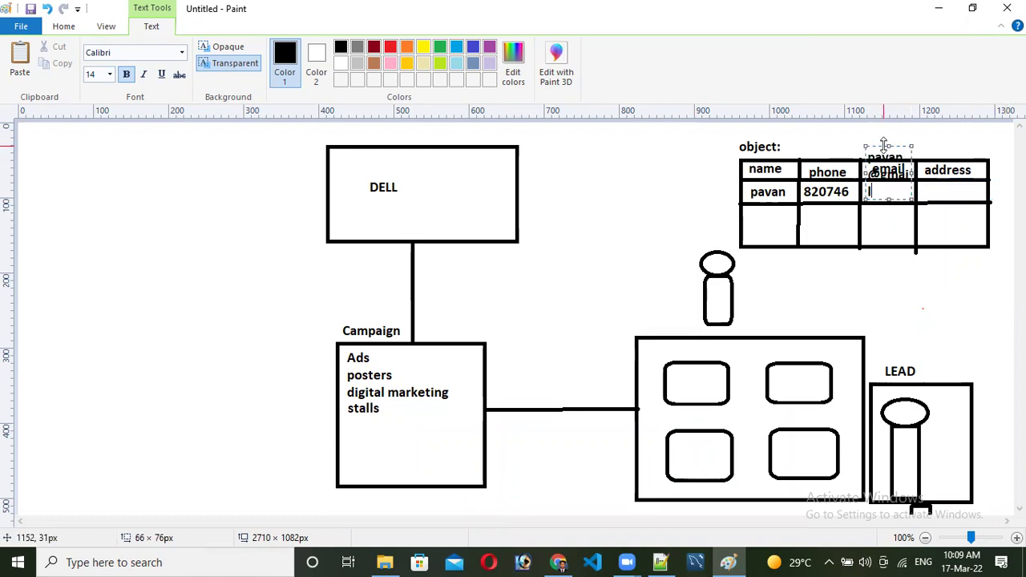
key("ctrl+a")
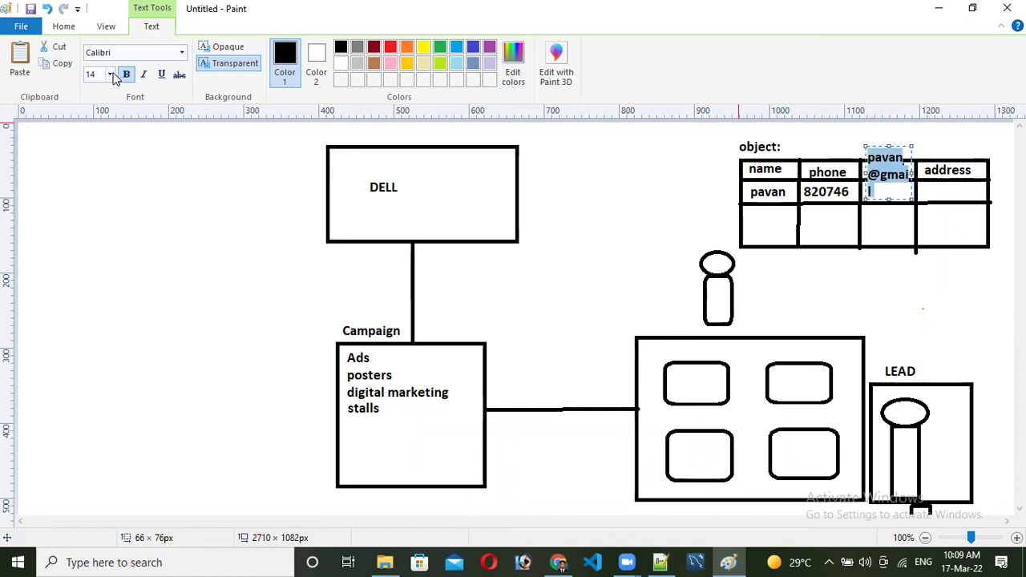
left_click(110, 74)
left_click(100, 92)
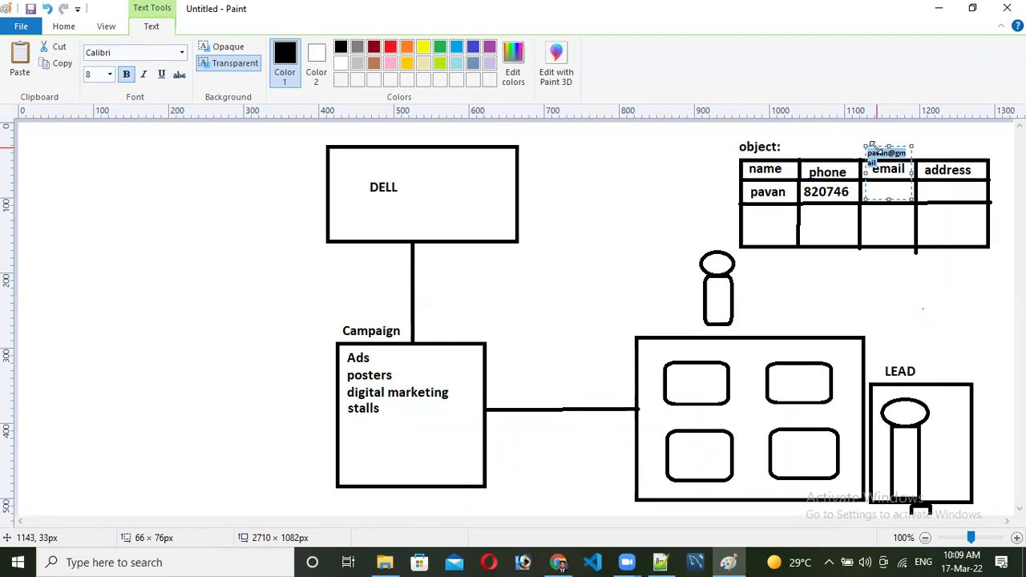
left_click(880, 183)
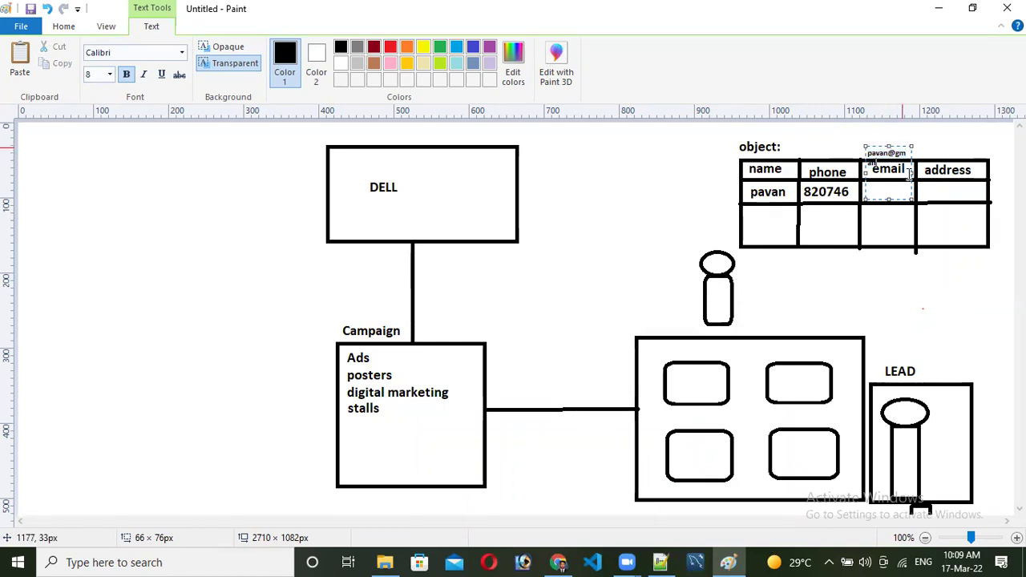
left_click_drag(910, 173, 975, 156)
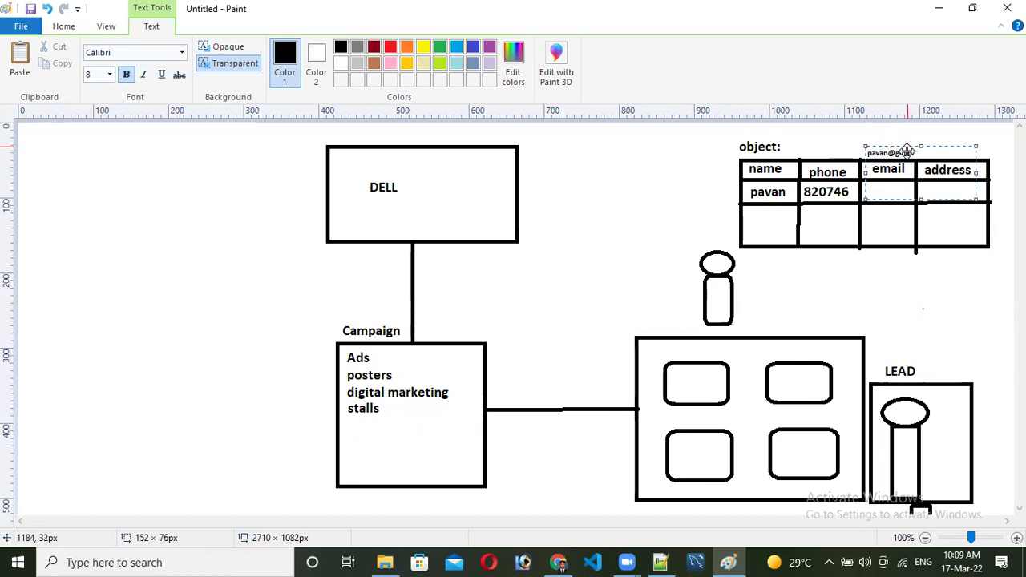
left_click_drag(908, 151, 905, 188)
left_click(932, 199)
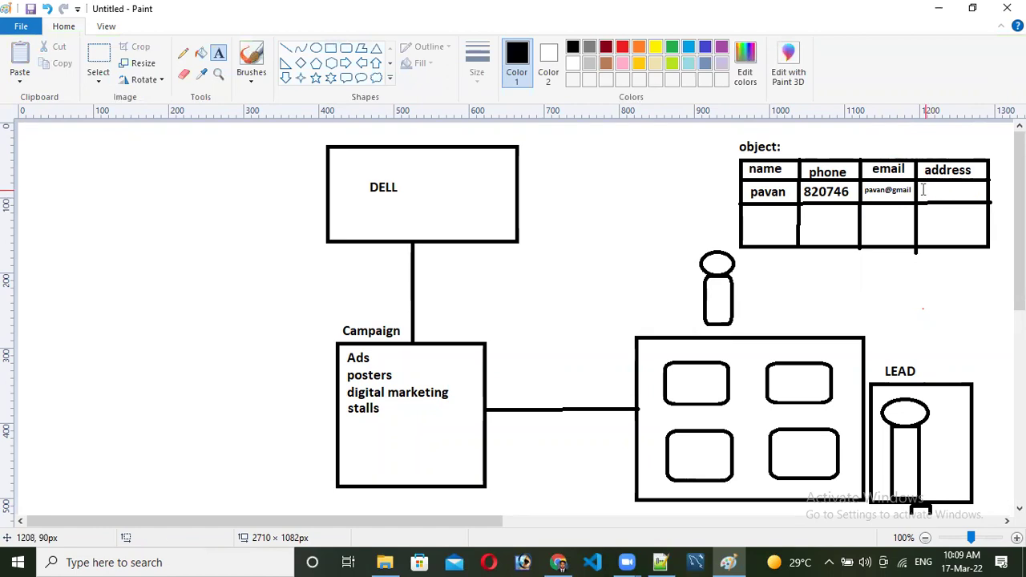
Enter a sample address in the address cell.
left_click(921, 188)
type("hy")
type("dhapur")
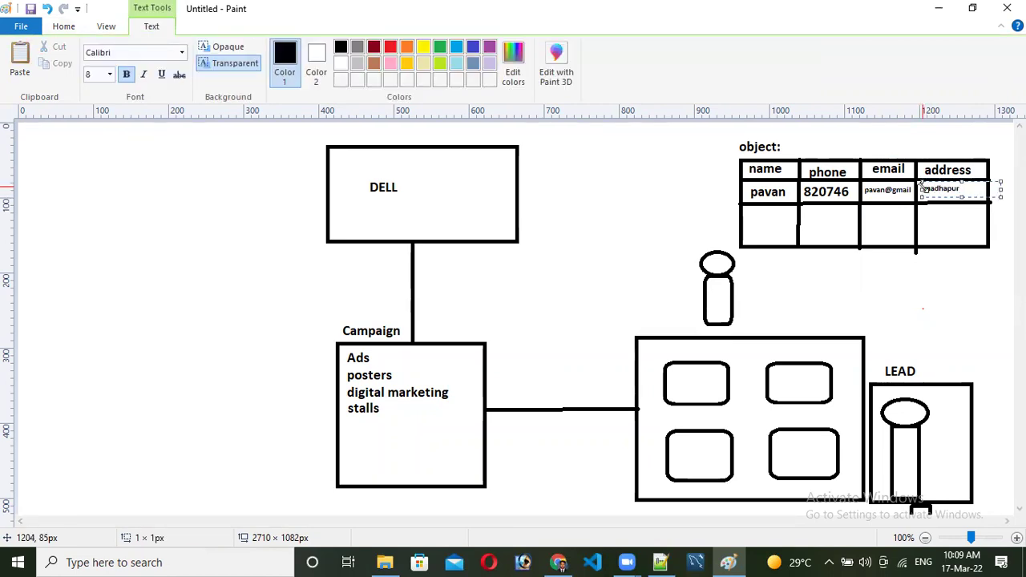
left_click(729, 200)
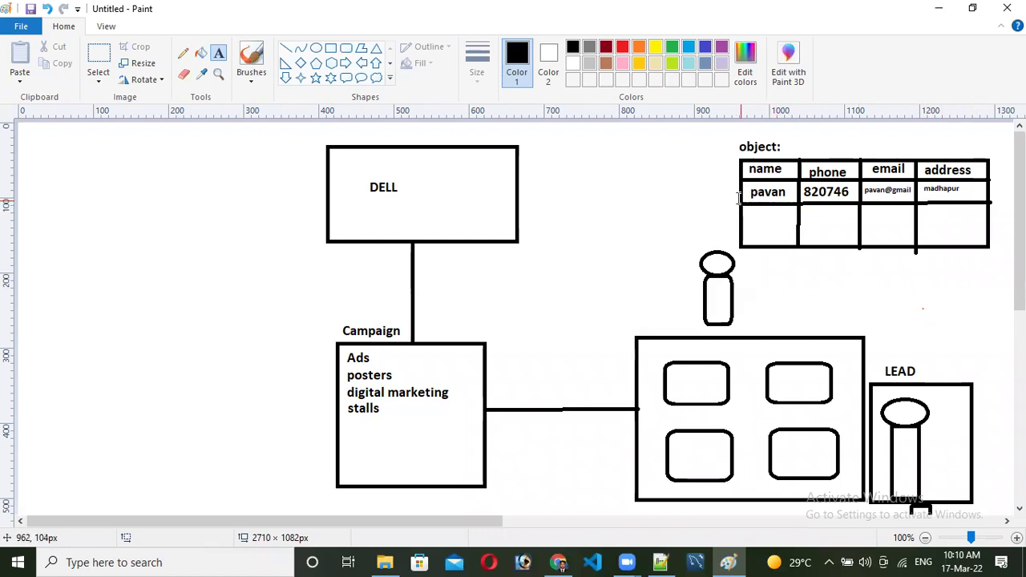
Draw a left arrow beside the data row and label it 'Record' in size 18 text.
left_click(360, 64)
mouse_move(733, 191)
left_mouse_down()
mouse_move(687, 200)
mouse_move(716, 196)
mouse_move(716, 184)
left_mouse_up()
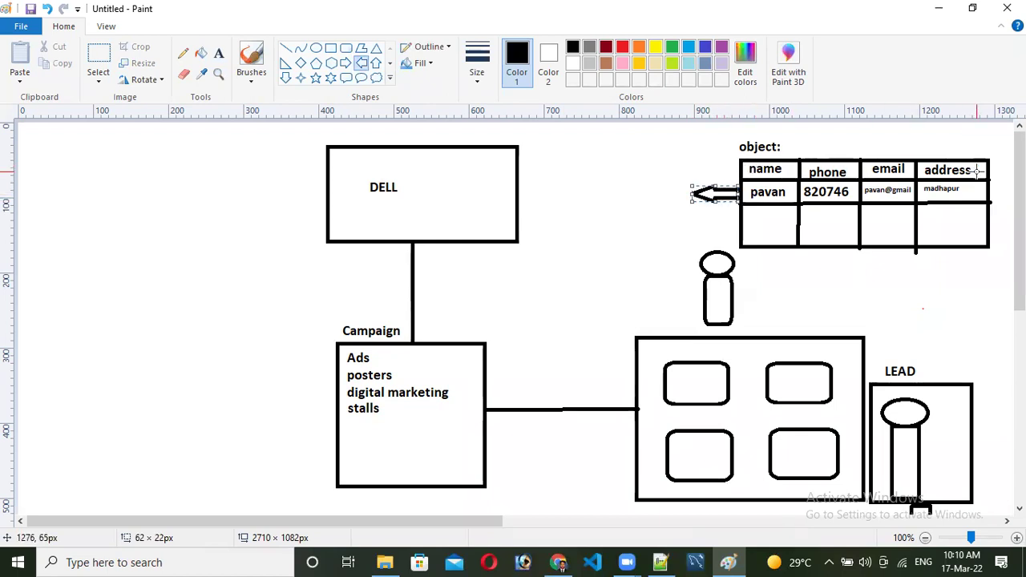
left_click(218, 54)
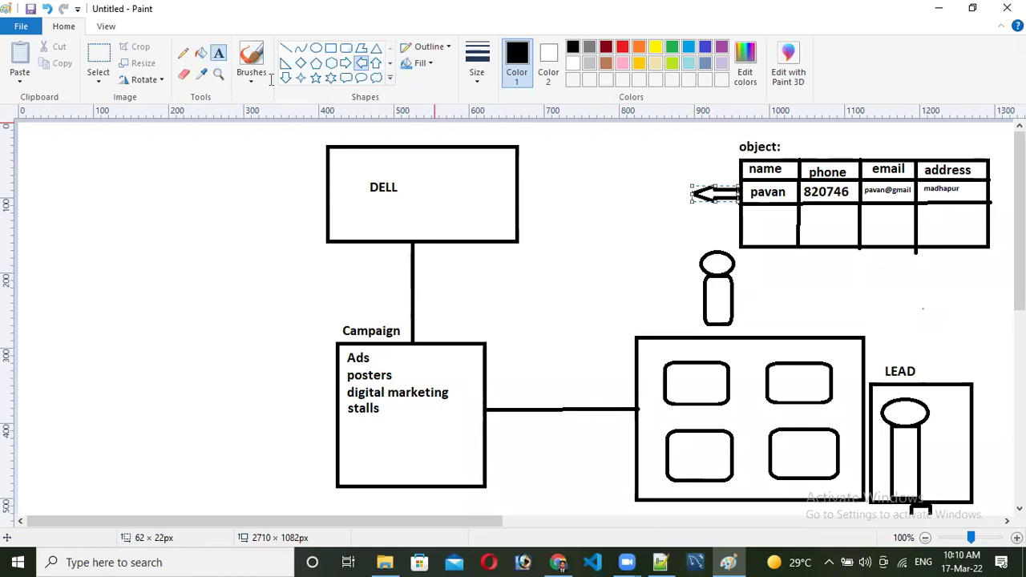
left_click(640, 196)
type("Record")
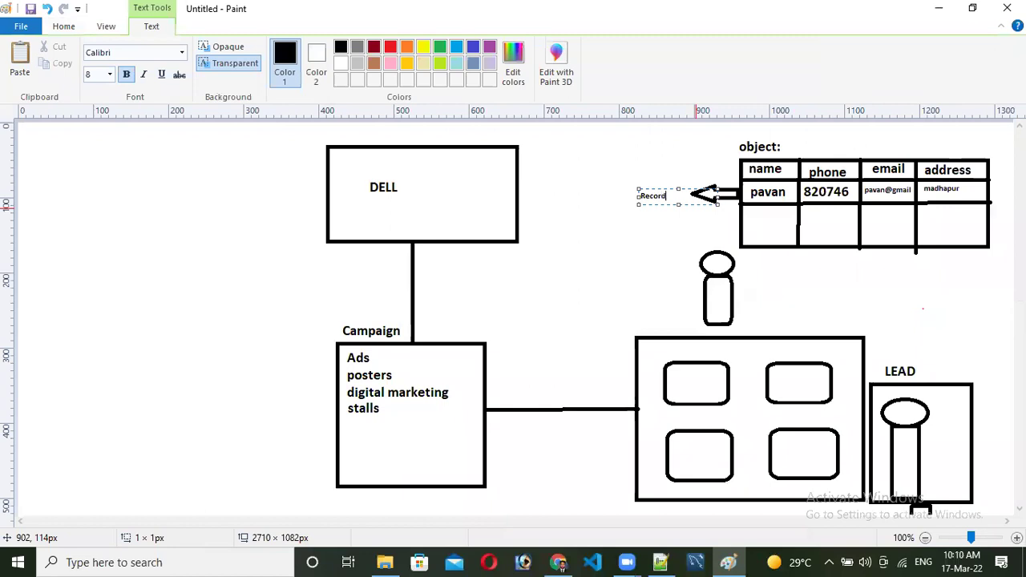
key("ctrl+a")
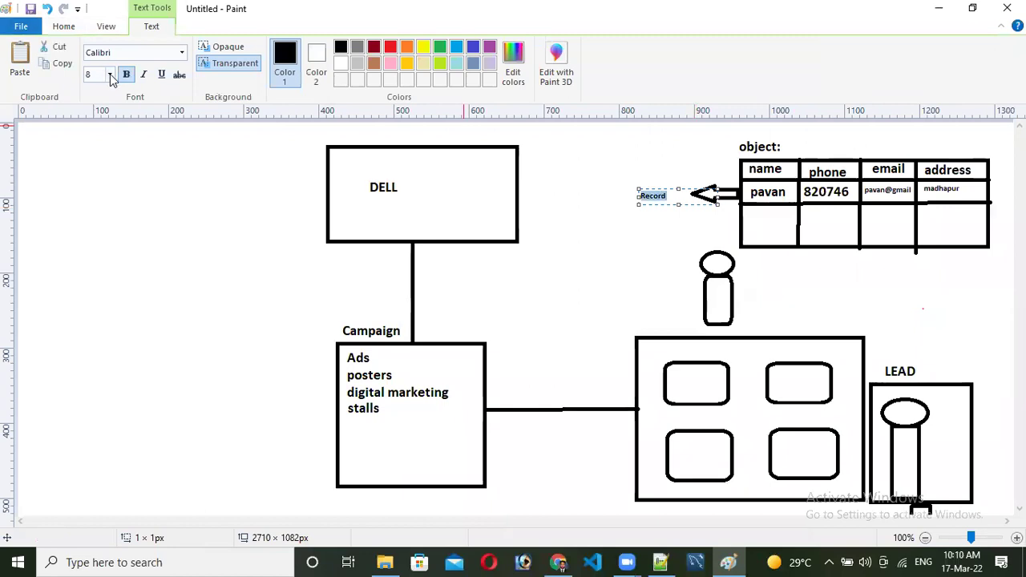
left_click(110, 73)
left_click(103, 181)
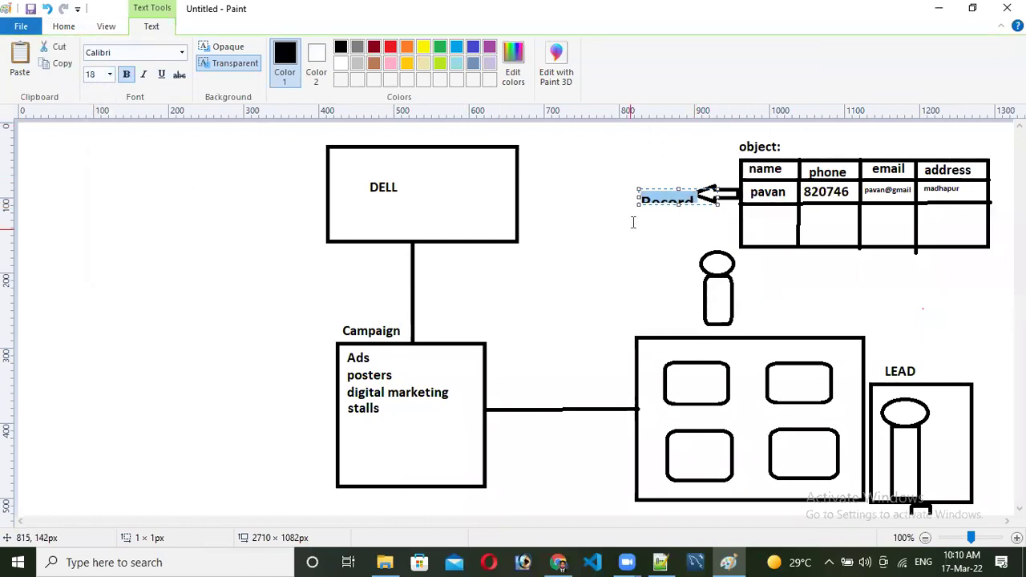
left_click(688, 209)
left_click(683, 164)
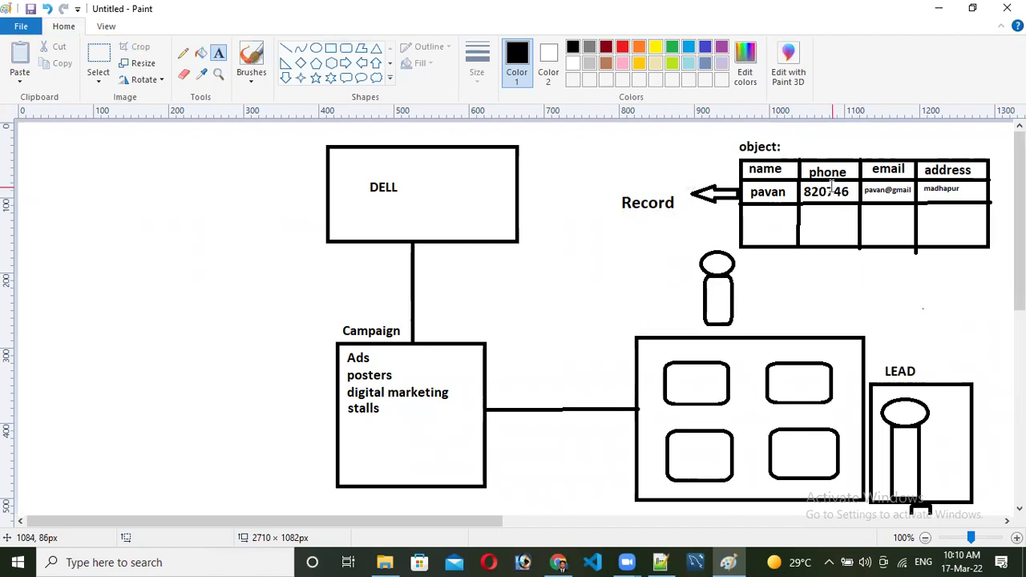
key("alt+Tab")
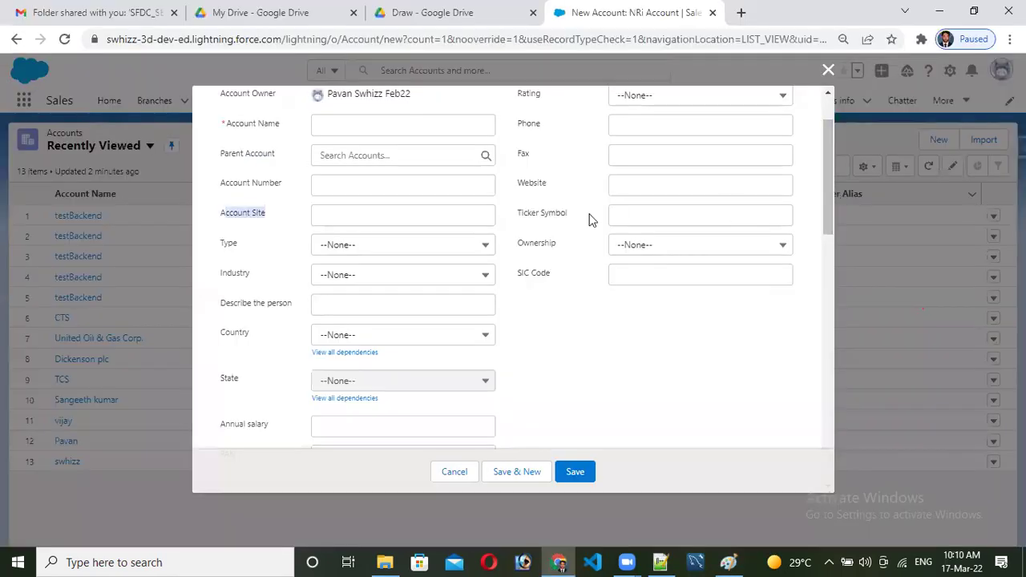
Highlight the Account Name, Account Number and Account Site fields on the New Account form.
scroll(451, 257, "up", 1)
left_click(225, 202)
left_click_drag(225, 201, 275, 213)
left_click(218, 229)
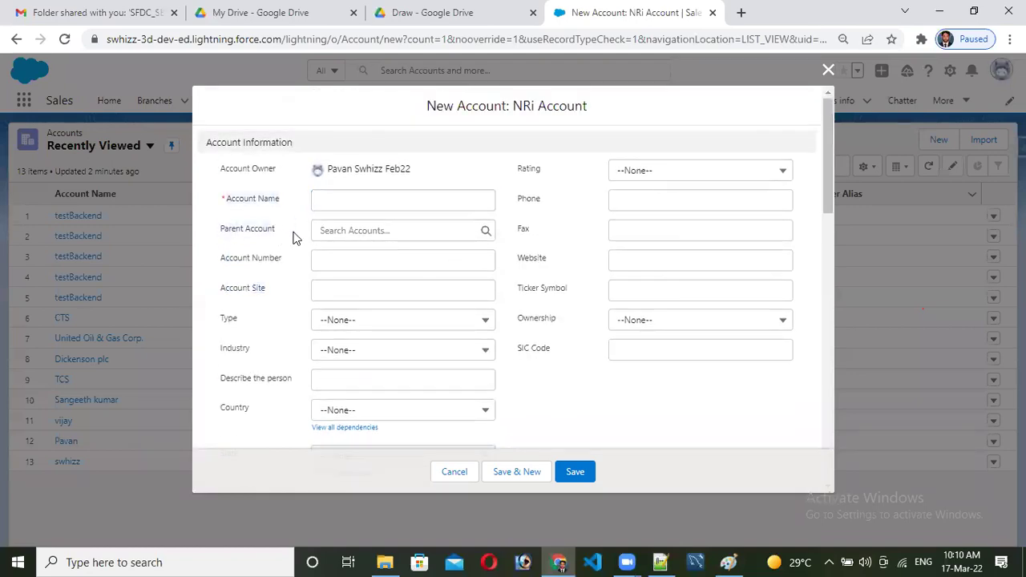
left_click_drag(217, 263, 247, 290)
left_click(295, 268)
left_click(221, 292)
scroll(315, 237, "down", 1)
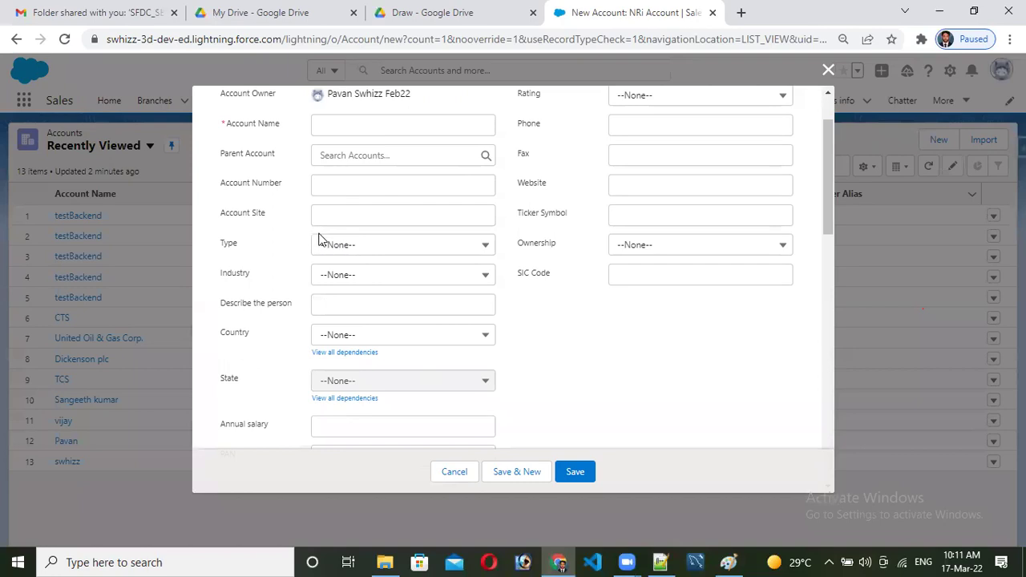
scroll(319, 210, "up", 1)
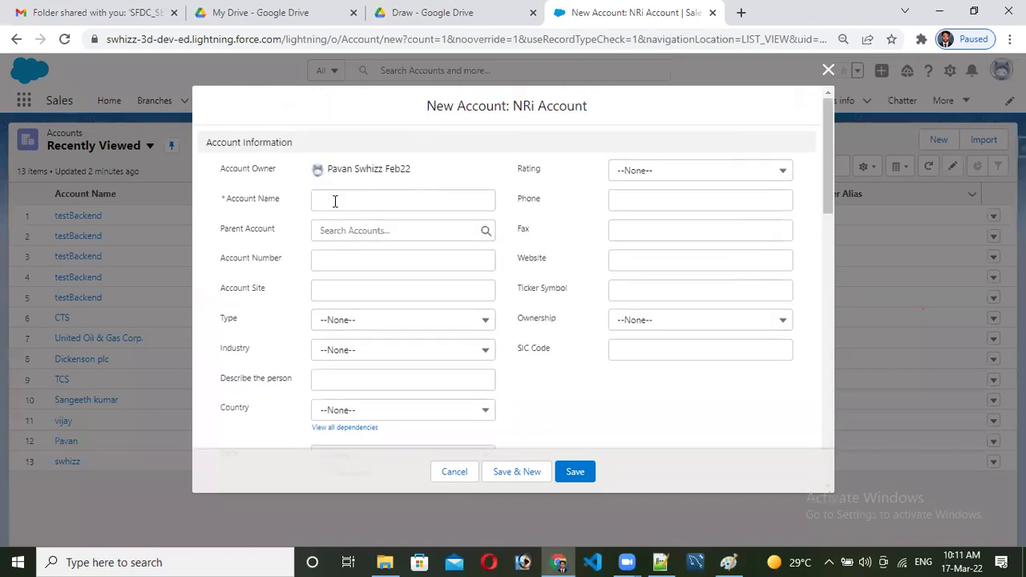
Try saving with an empty name, then enter Infosys as the Account Name and save.
left_click(335, 201)
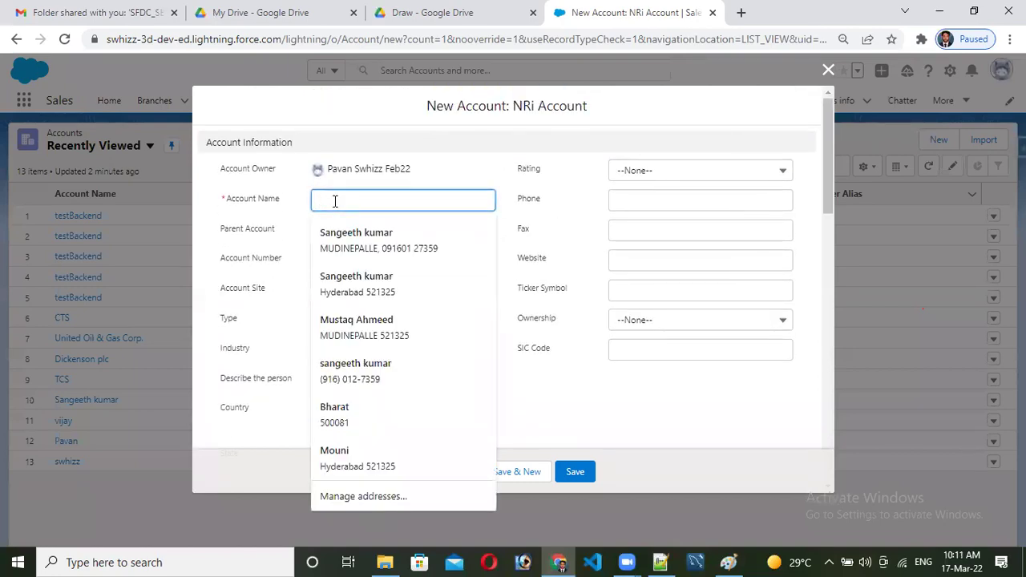
type("TC")
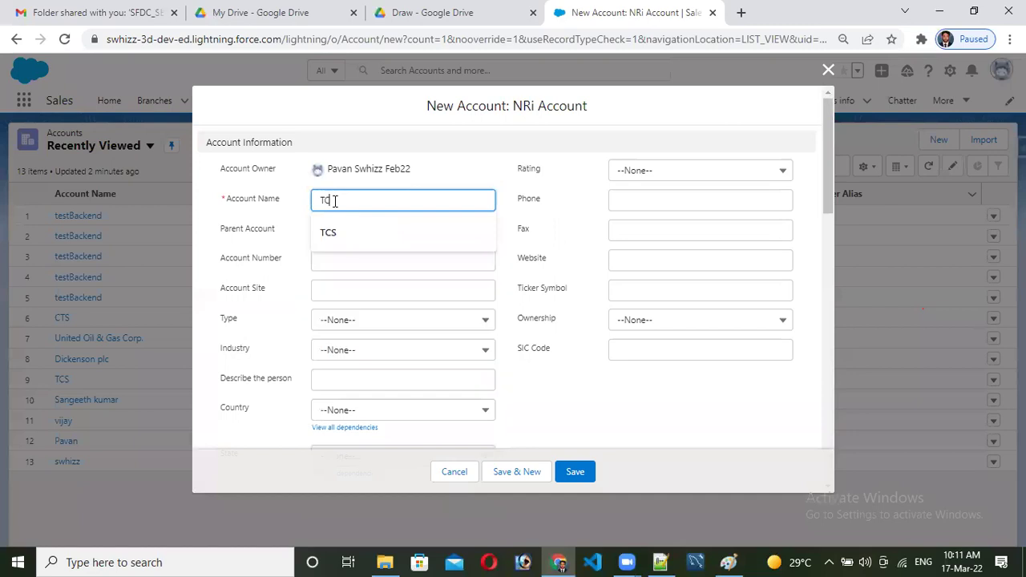
key("BackSpace")
key("BackSpace")
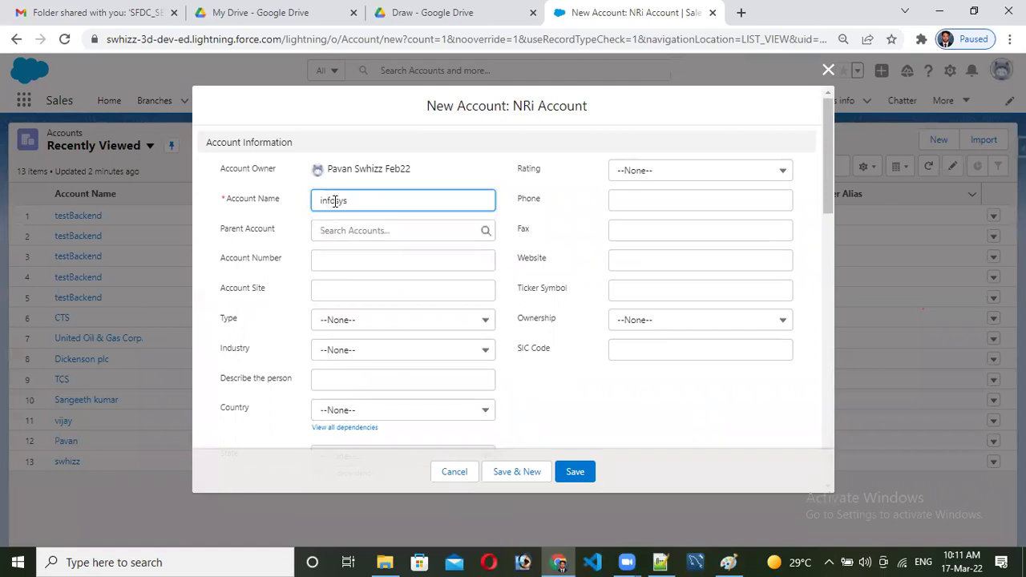
scroll(351, 216, "down", 3)
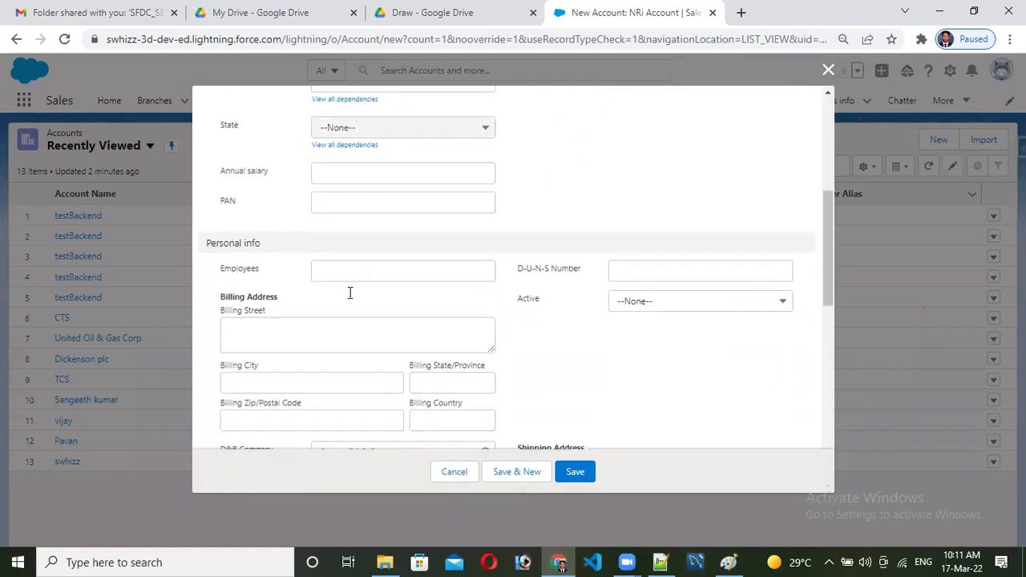
scroll(347, 240, "up", 3)
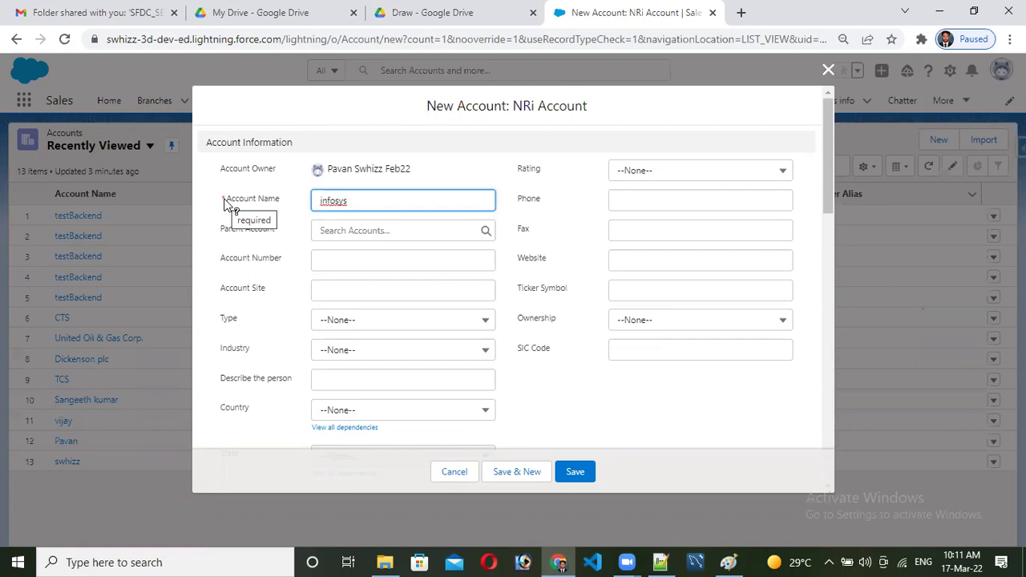
double_click(333, 201)
key("BackSpace")
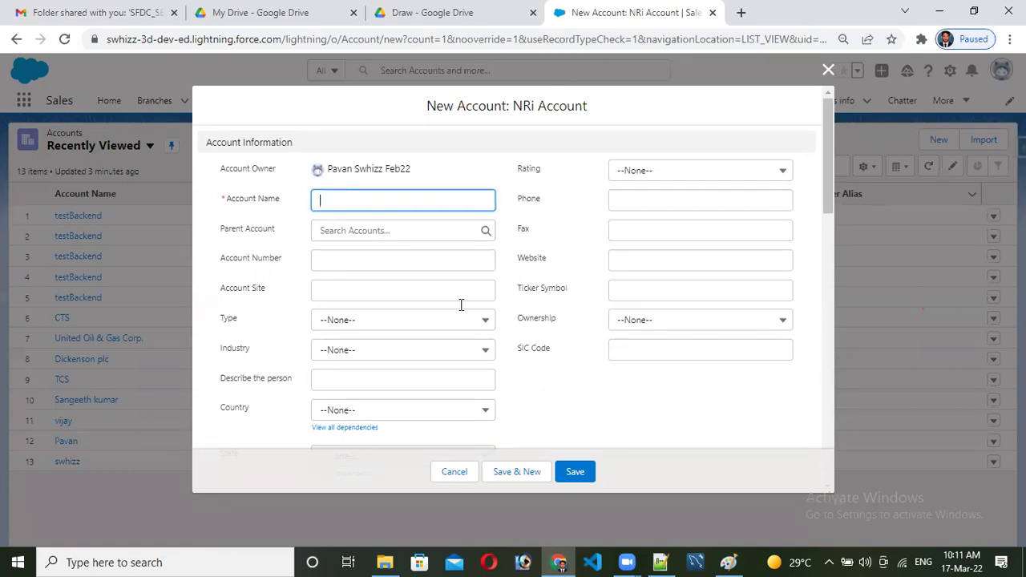
left_click(575, 477)
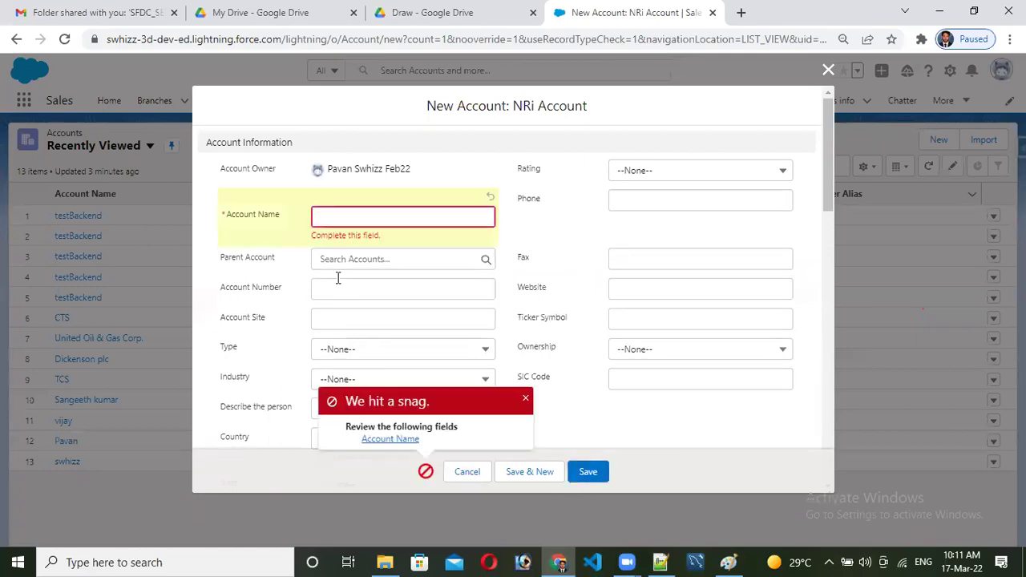
left_click(355, 220)
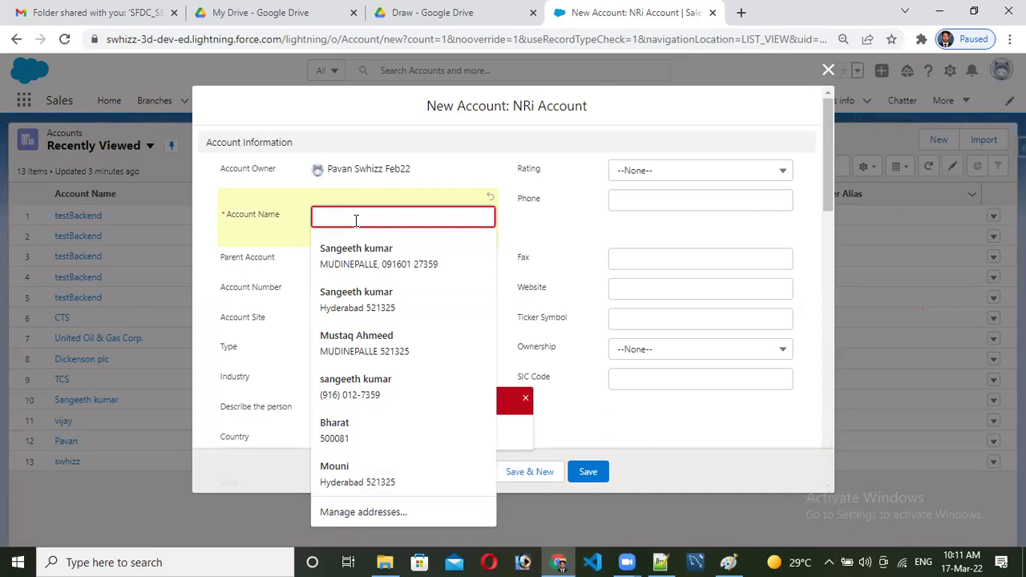
type("Infosys")
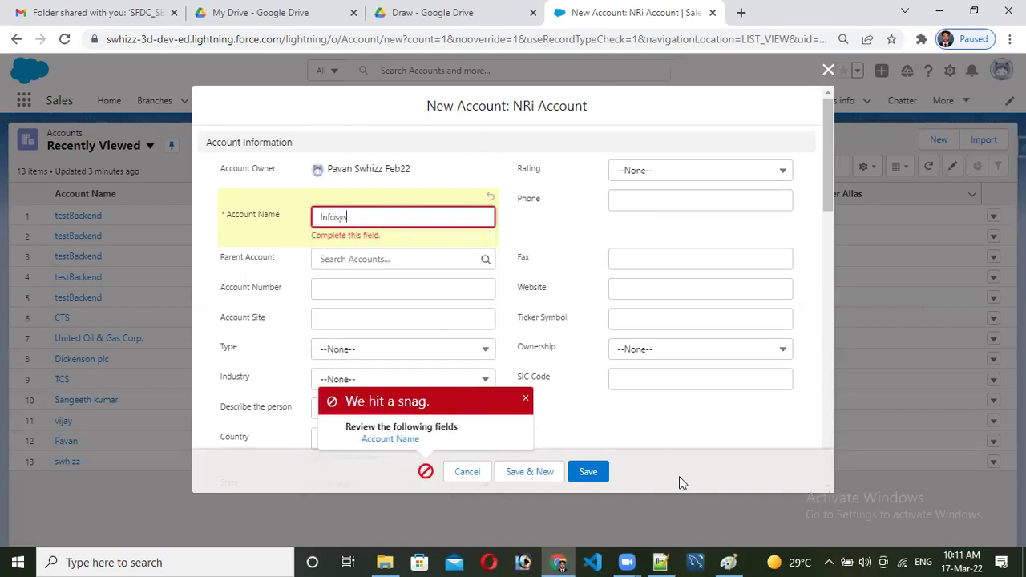
left_click(589, 472)
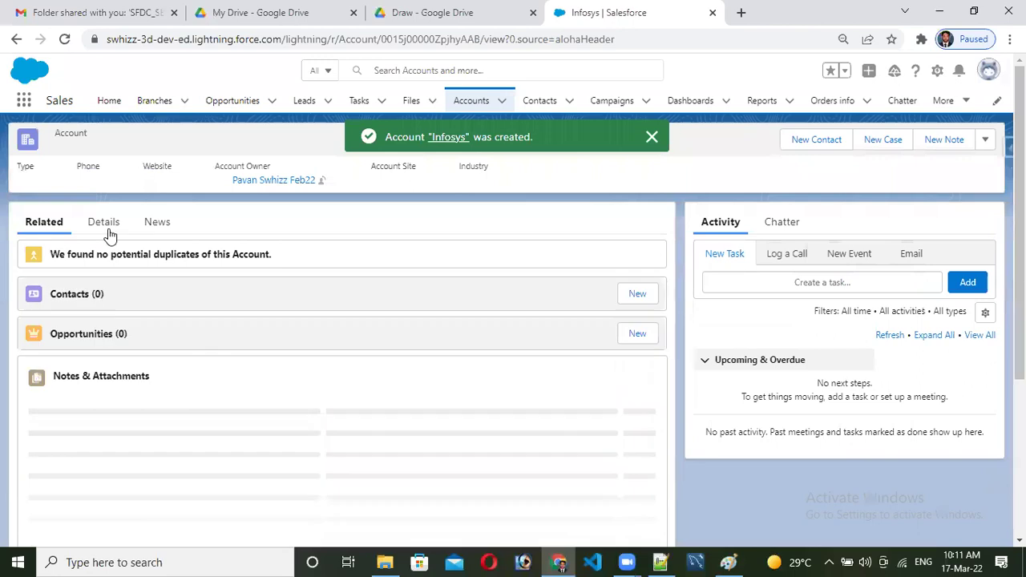
Scroll through the Infosys Details tab, then return to the Accounts list.
left_click(104, 226)
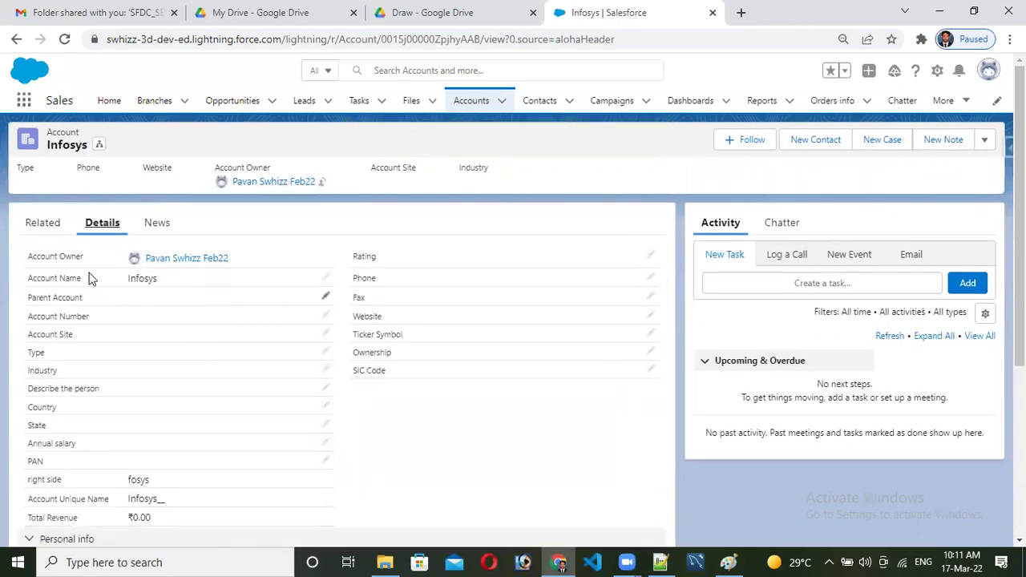
scroll(149, 329, "down", 3)
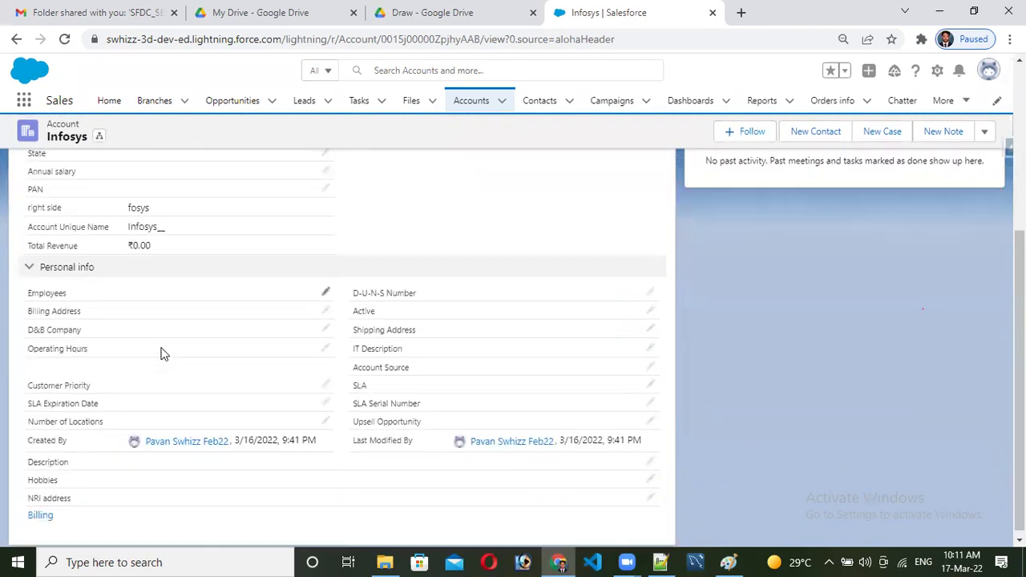
scroll(217, 303, "up", 3)
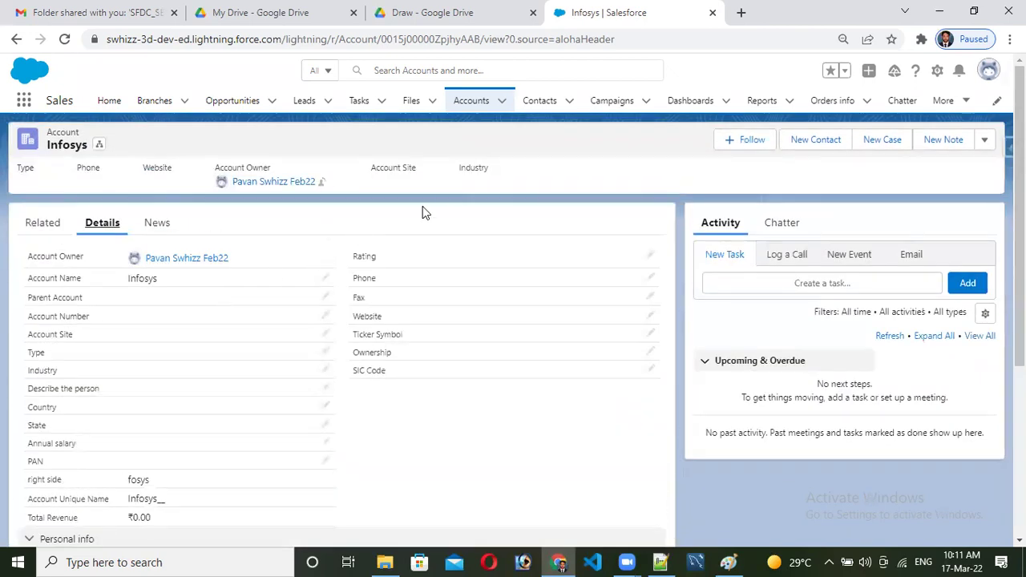
left_click(471, 102)
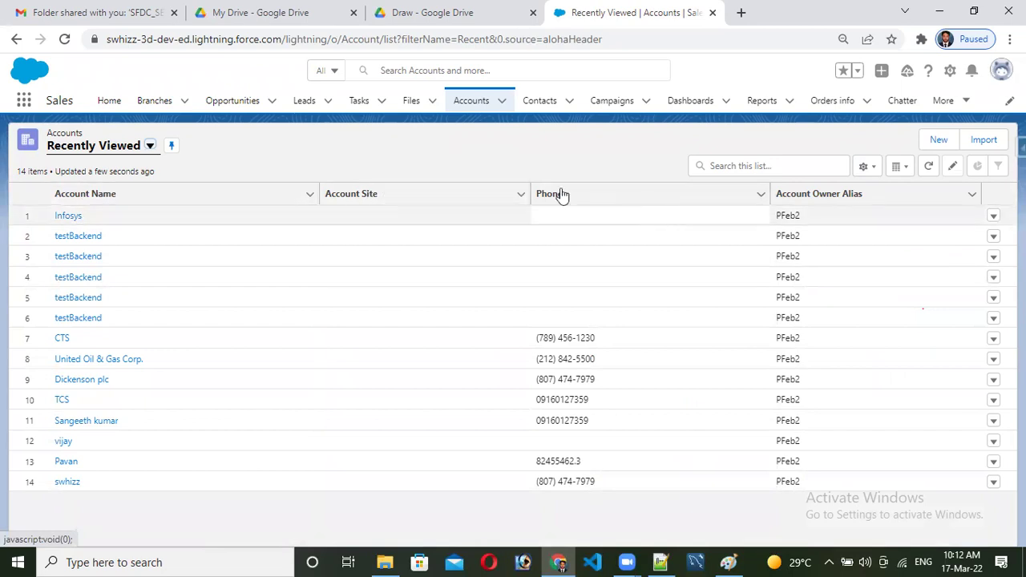
Re-sort the Recently Viewed accounts list by a column and open the App Launcher.
left_click(859, 202)
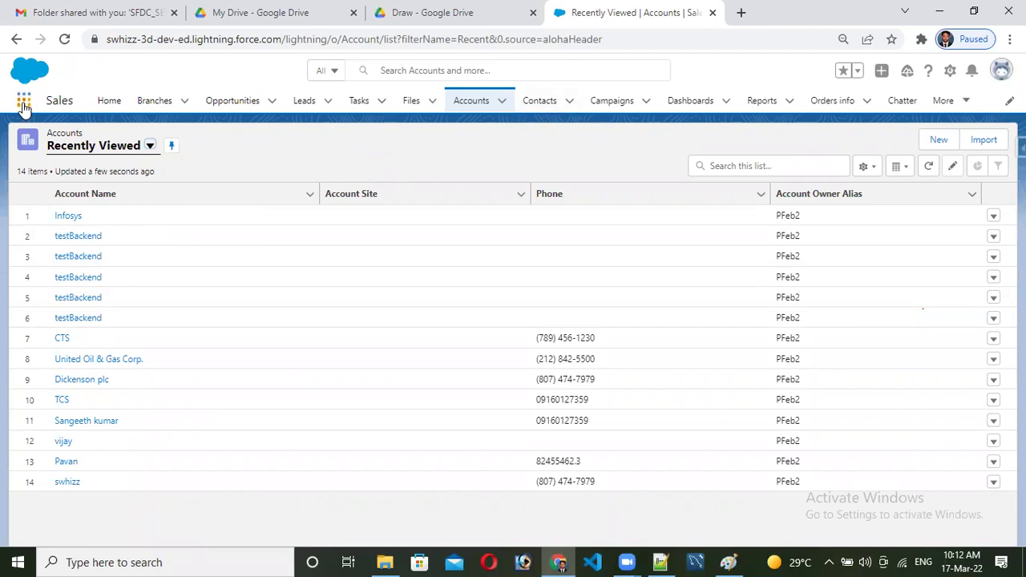
left_click(24, 104)
left_click(24, 102)
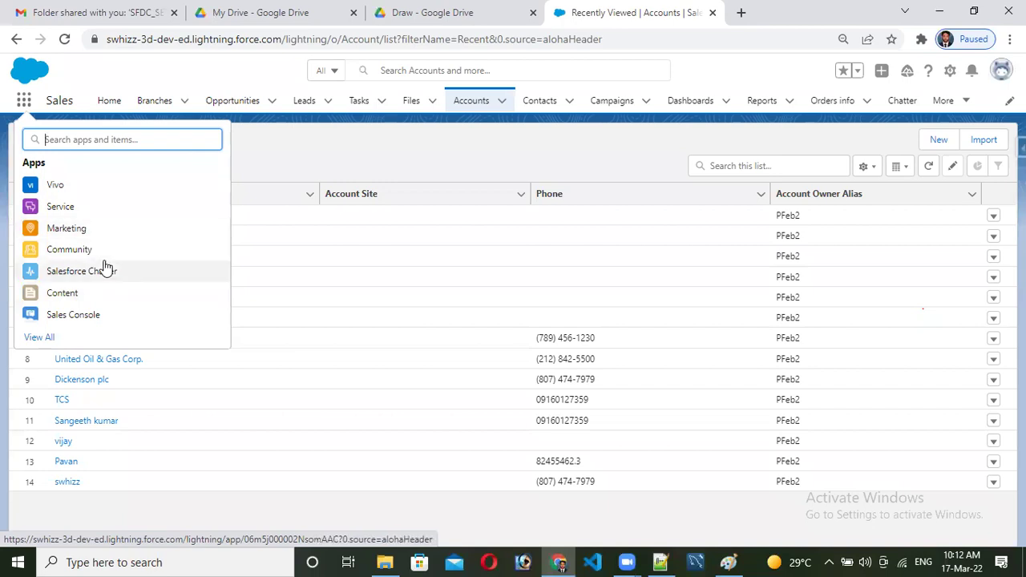
Pick Service from the App Launcher and open its Accounts tab.
left_click(81, 210)
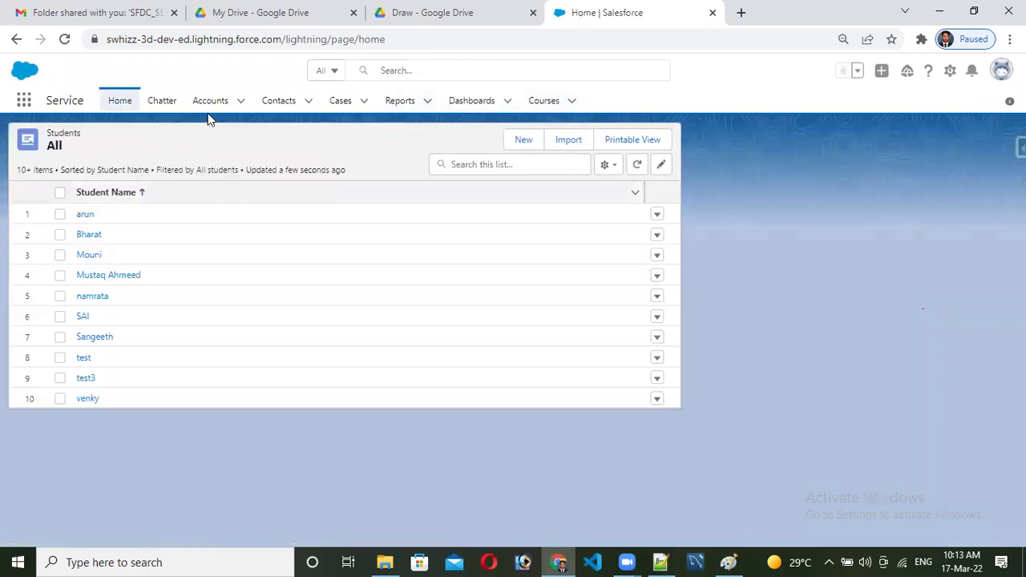
left_click(208, 112)
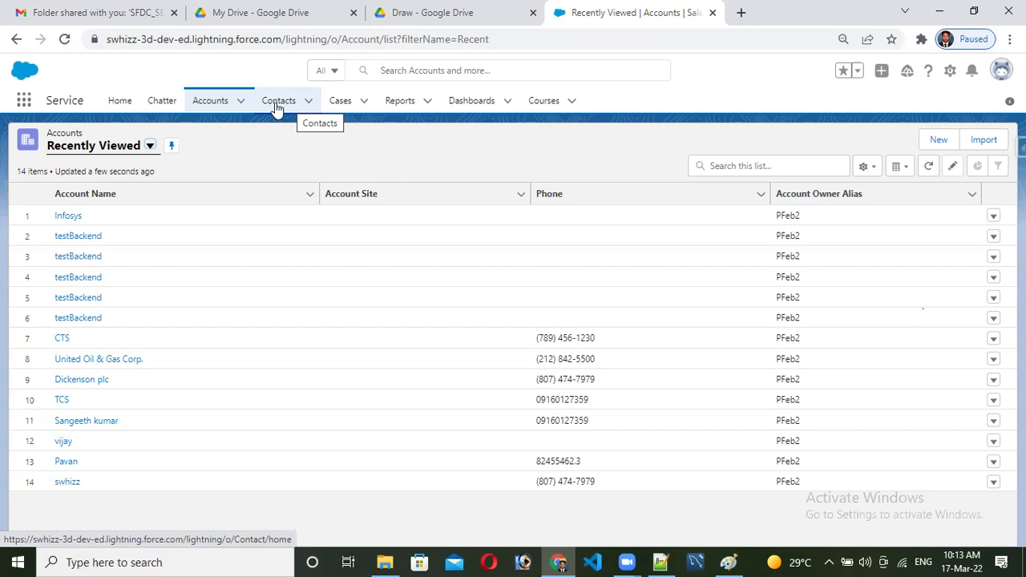
Open the App Launcher, glance at the Paint diagram, then dismiss the launcher.
left_click(25, 103)
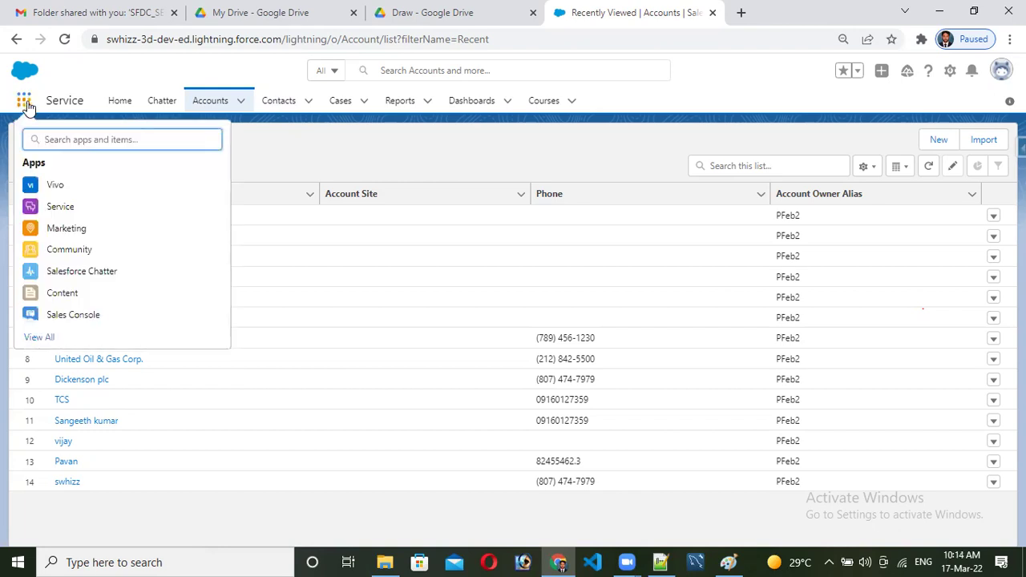
key("alt+Tab")
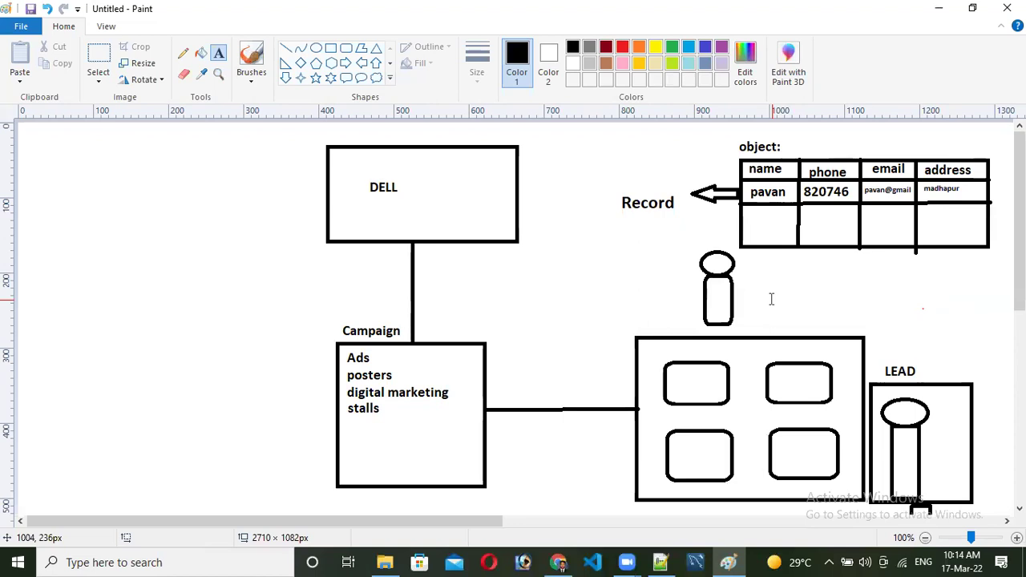
key("alt+Tab")
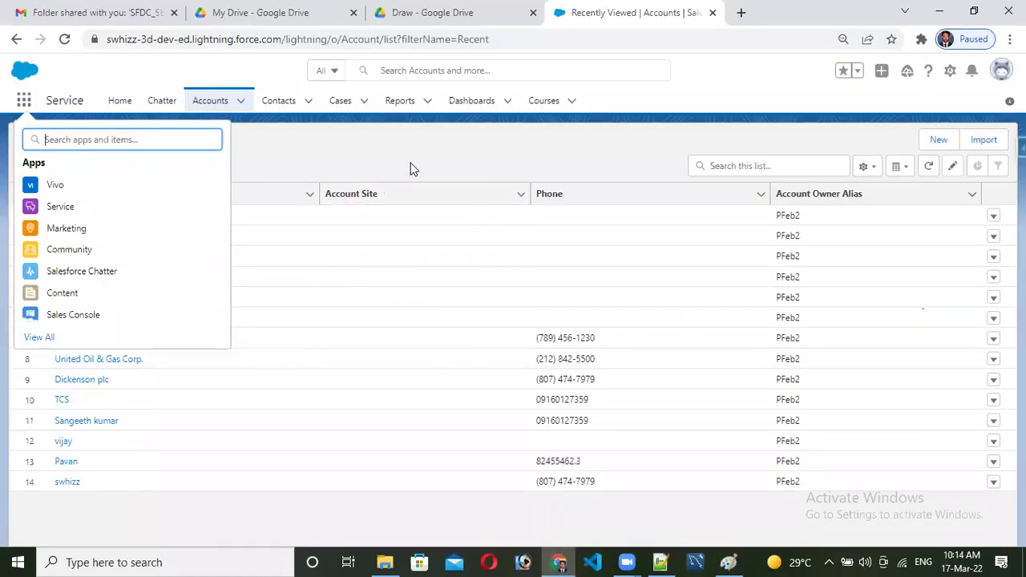
left_click(409, 159)
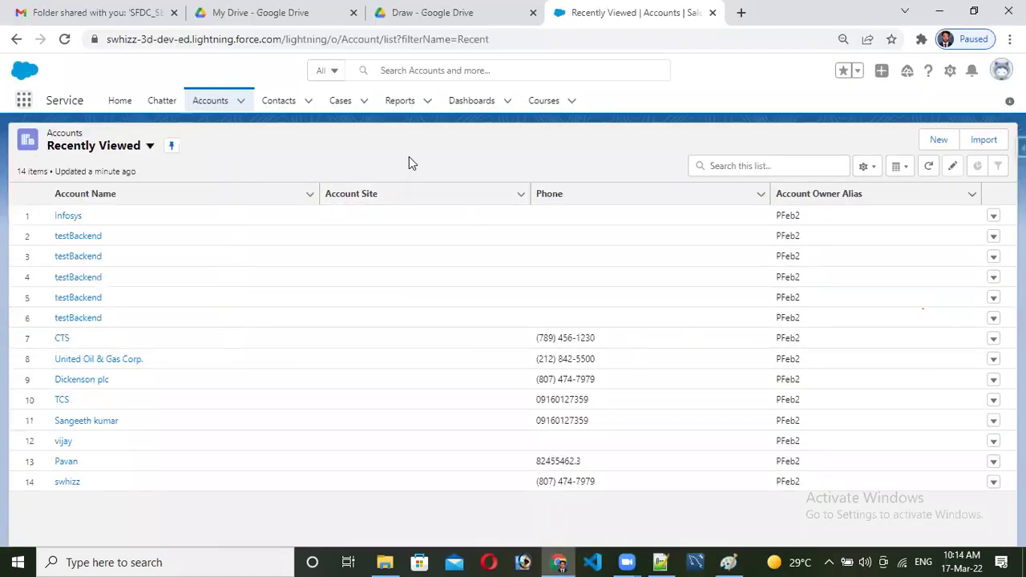
Switch to the Sales app by searching 'sales', then close the Salesforce tab.
left_click(24, 101)
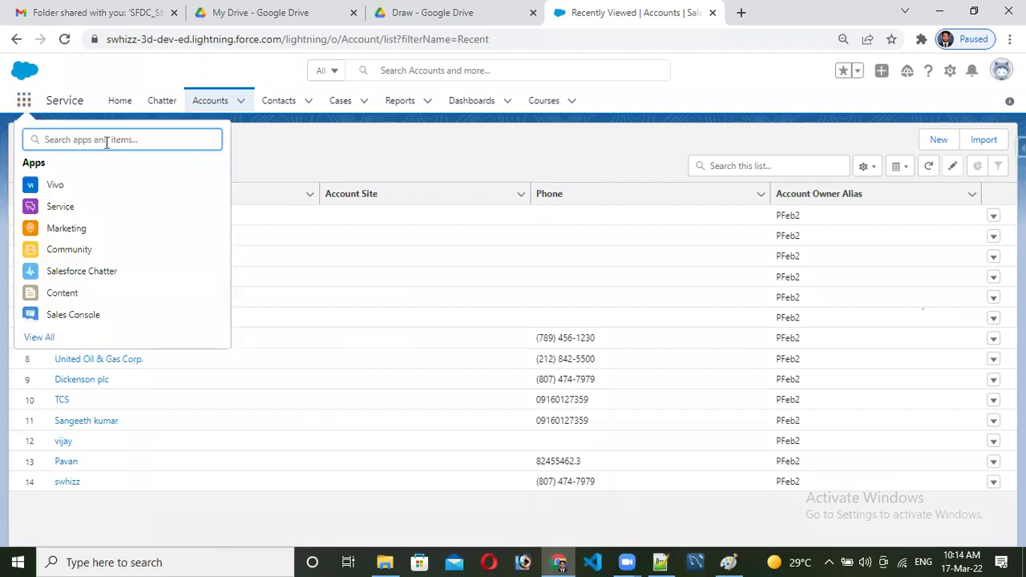
type("sales")
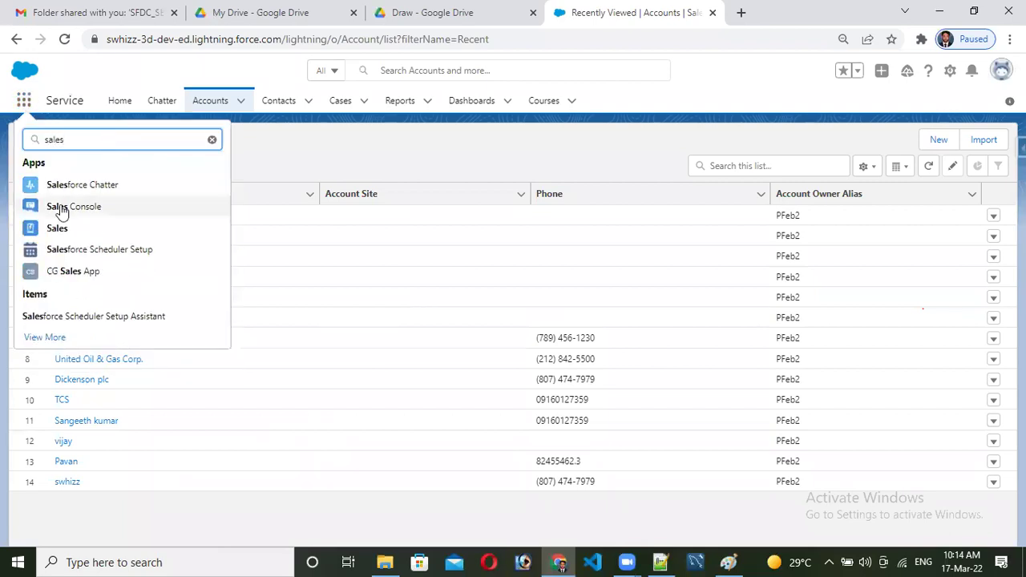
left_click(59, 233)
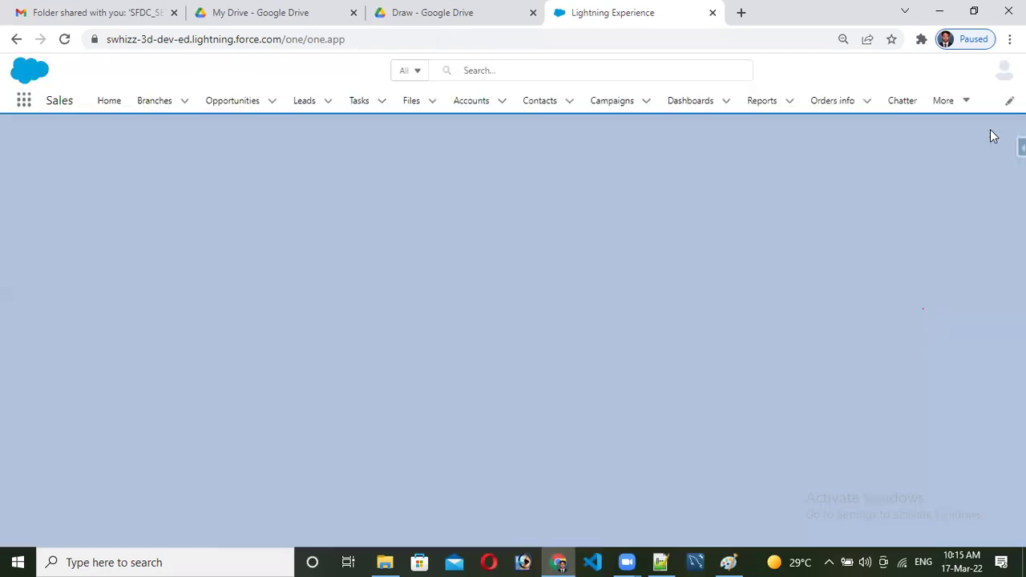
left_click(712, 13)
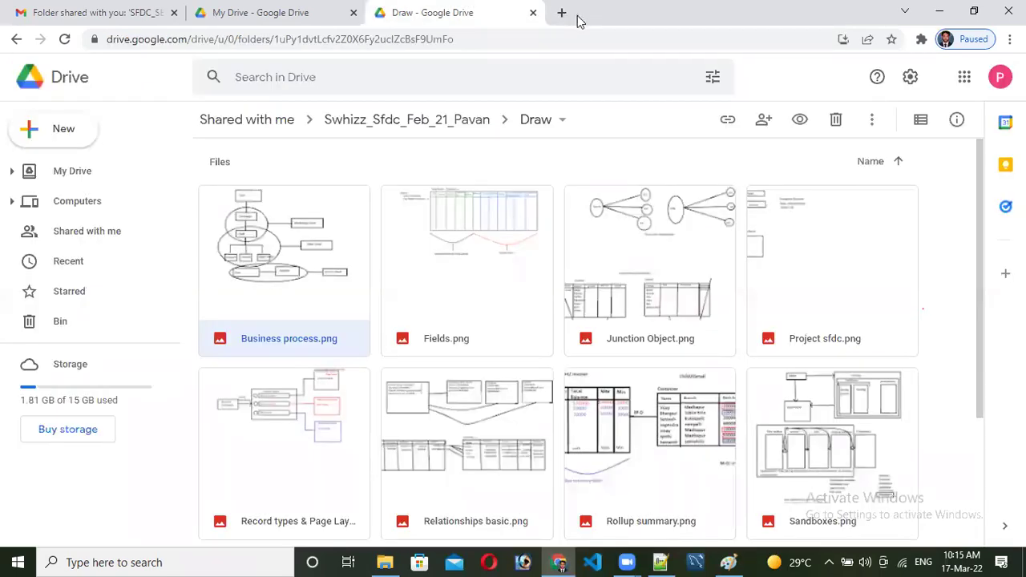
Open the Salesforce Developers portal and the Salesforce login page in two new tabs.
left_click(561, 12)
type("developer.salesforce.com")
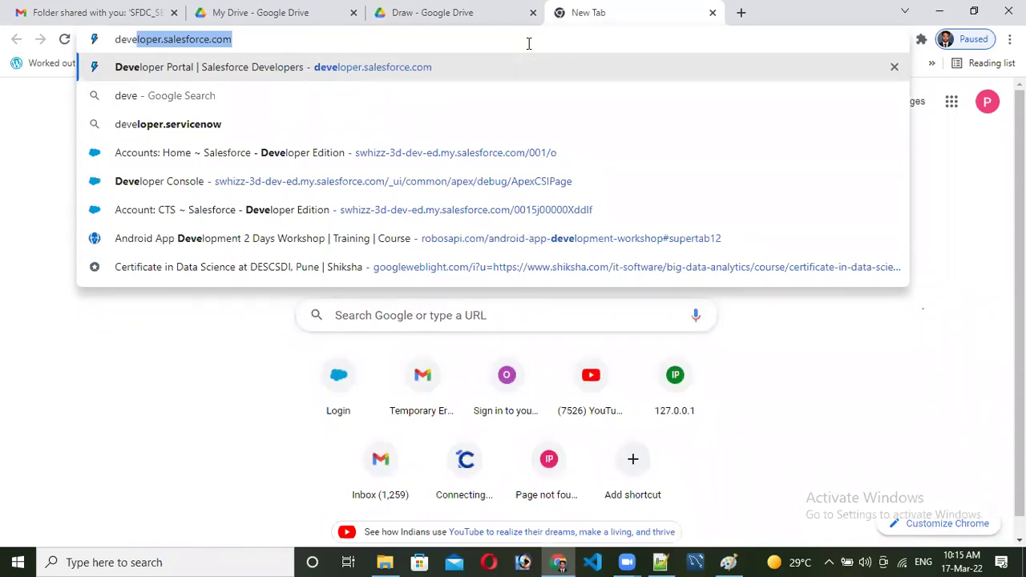
key("Return")
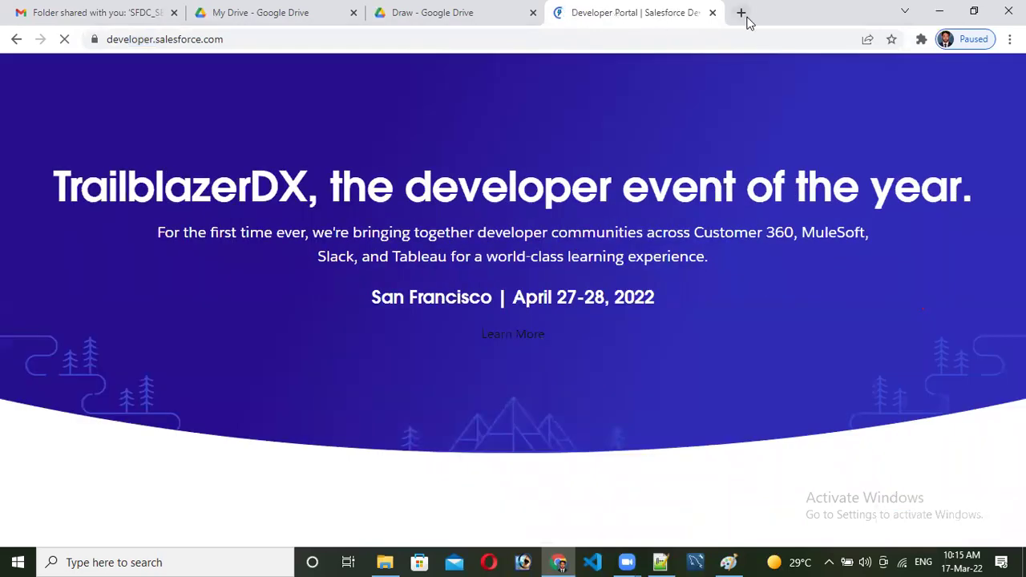
left_click(745, 15)
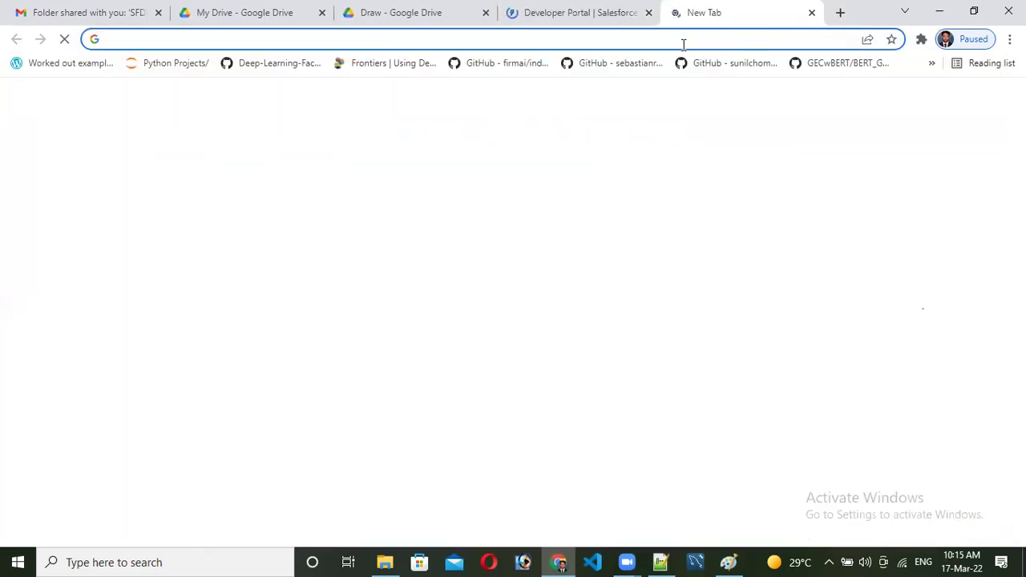
type("login.salesforce.com")
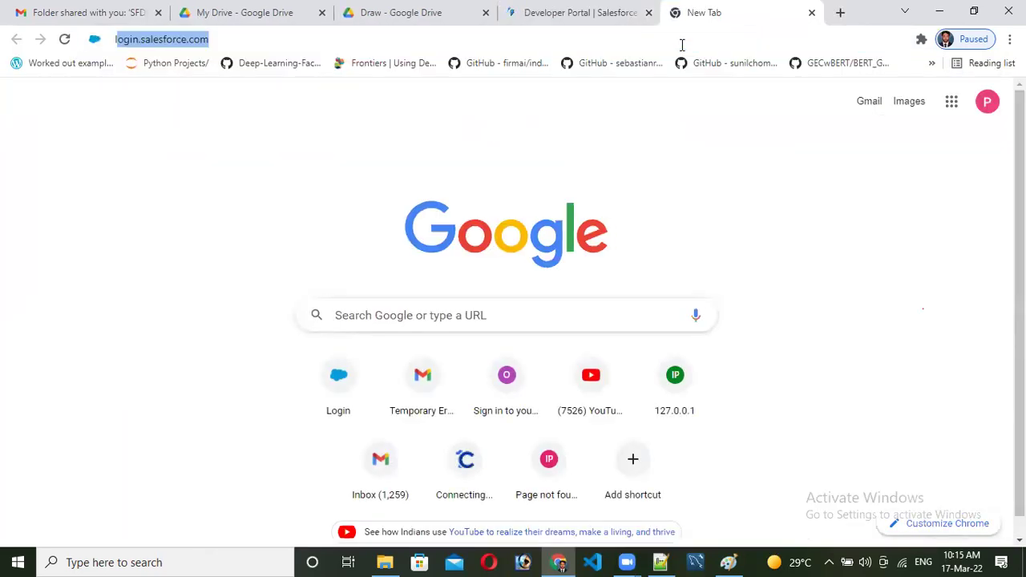
key("Return")
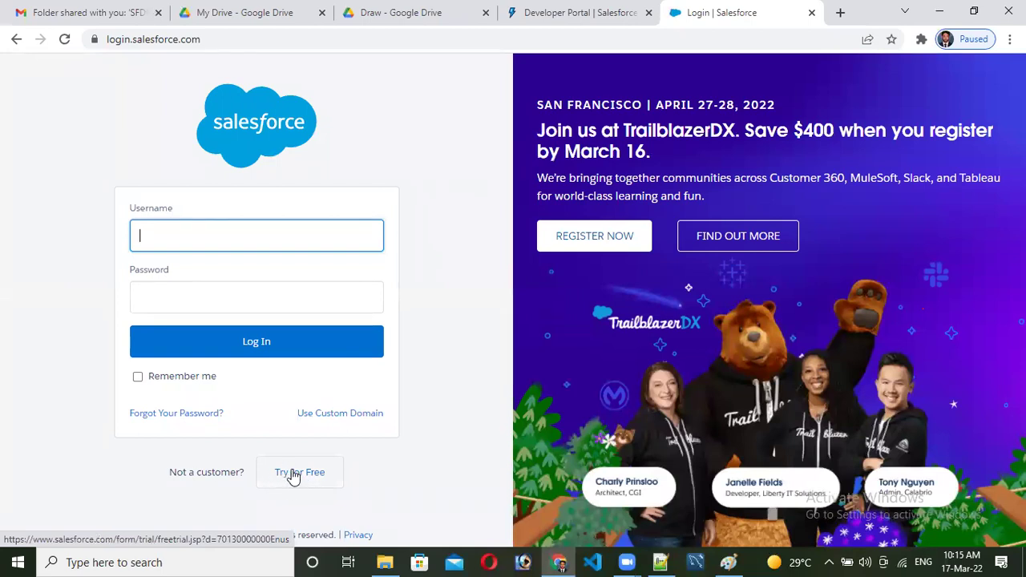
View the free-trial sign-up form, select its heading, and return to the Developers portal.
left_click(311, 476)
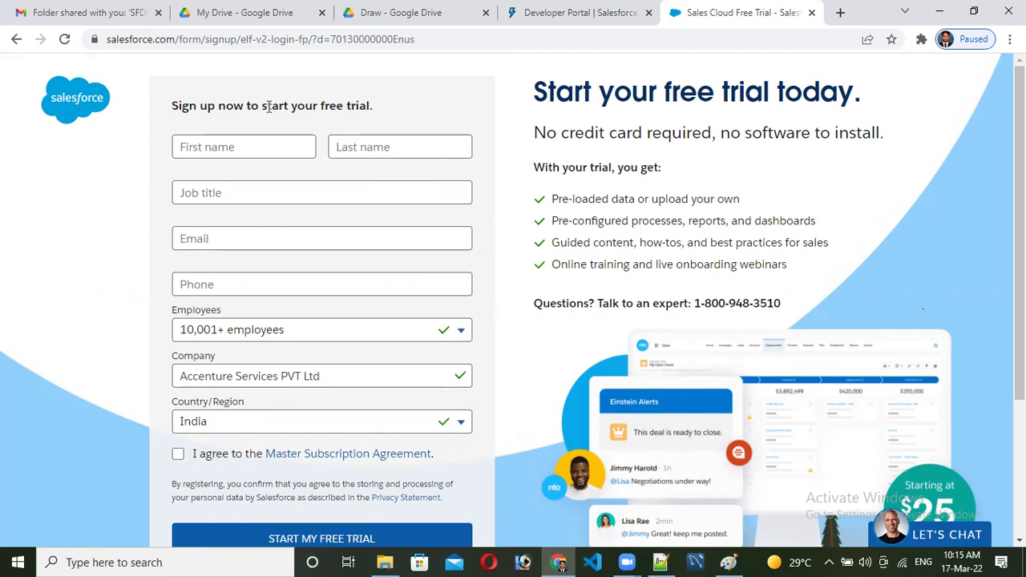
left_click_drag(172, 105, 377, 114)
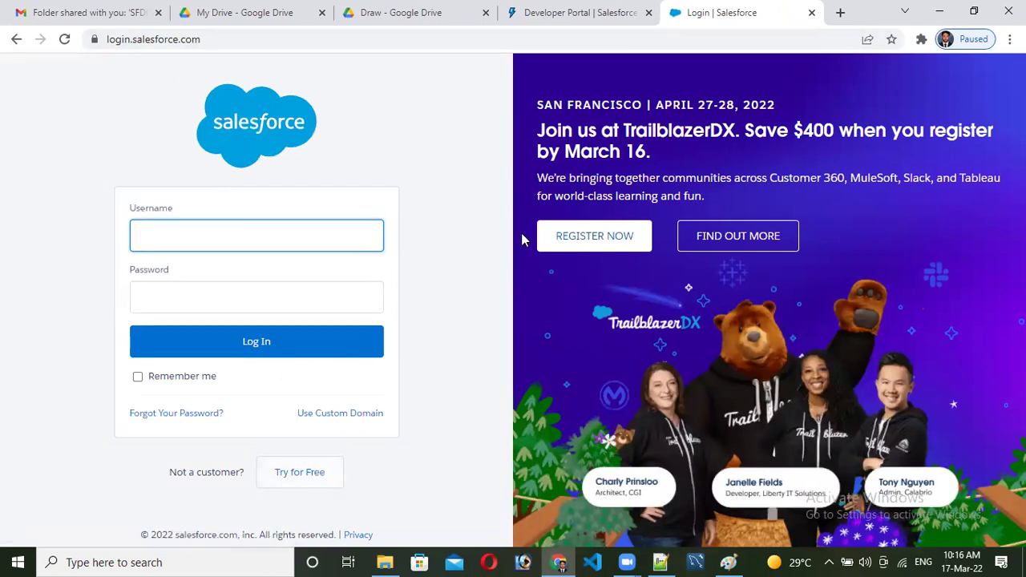
left_click(597, 18)
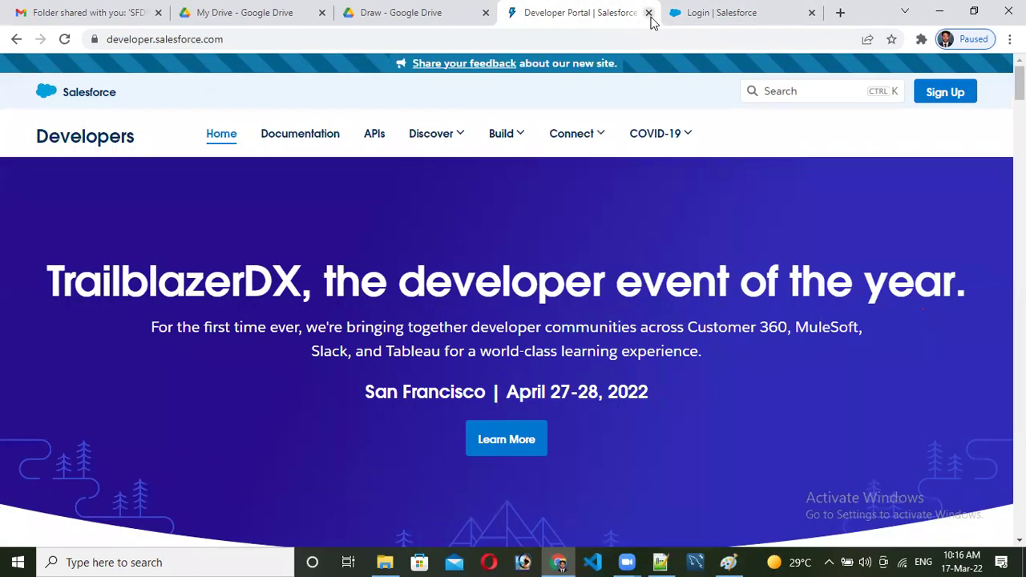
Reopen the Salesforce Developers portal in a fresh tab and open the Developer Edition sign-up form.
left_click(649, 14)
left_click(676, 12)
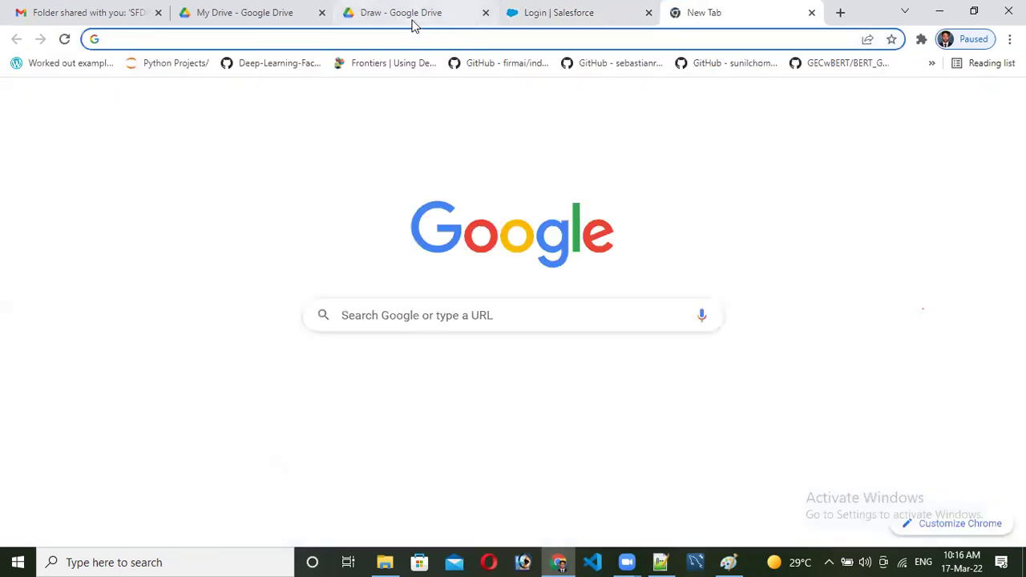
type("deve")
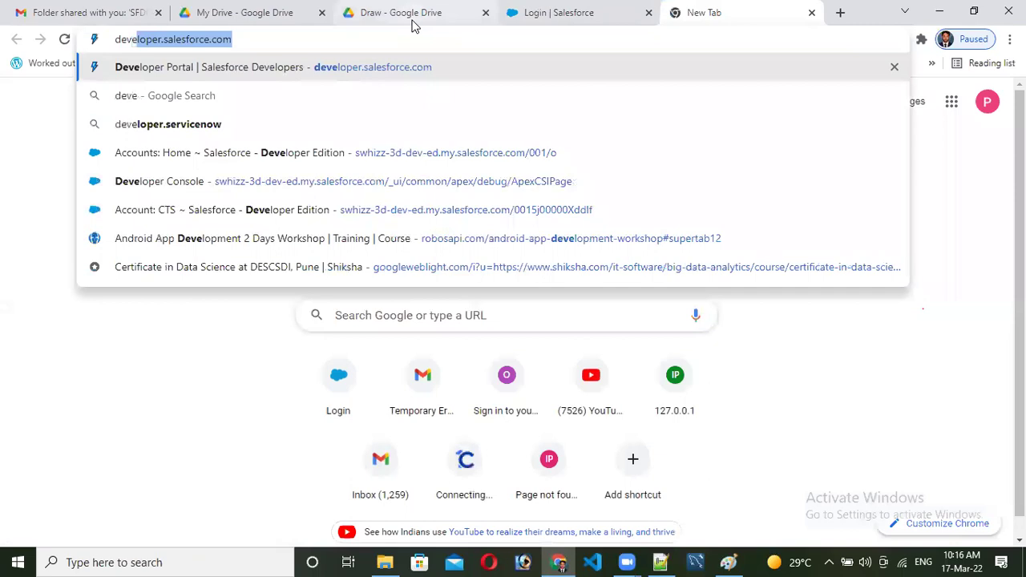
key("Return")
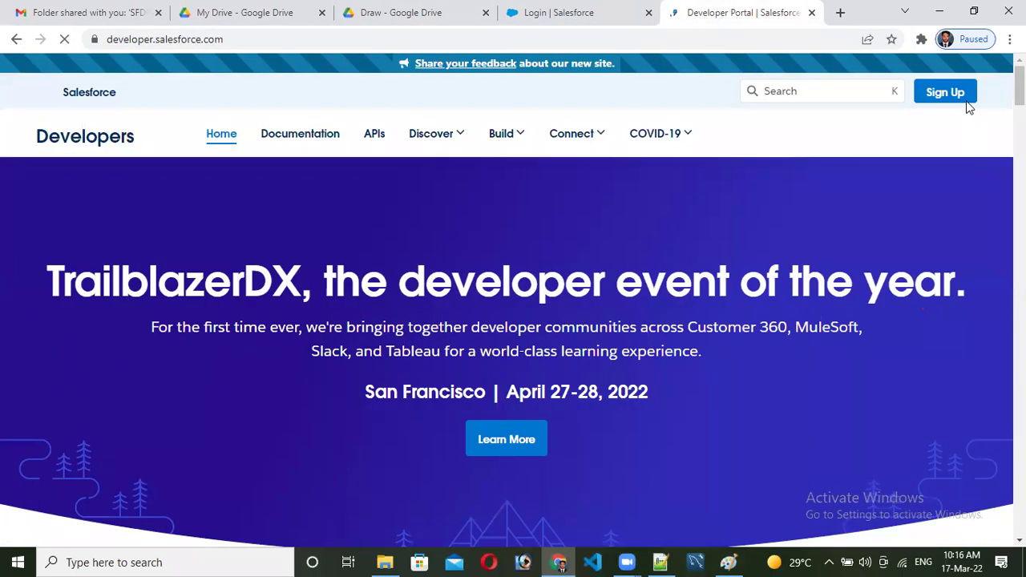
left_click(957, 98)
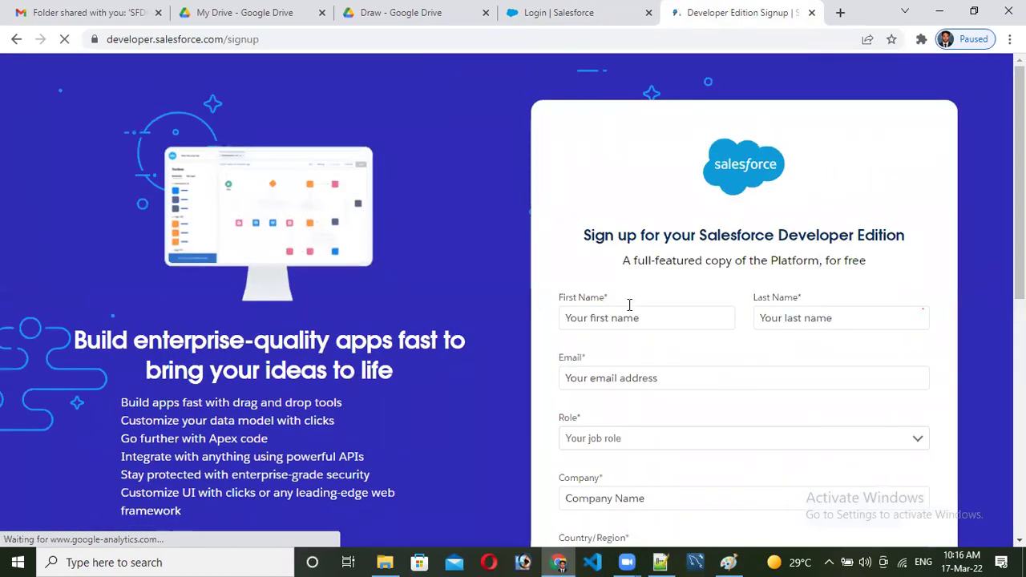
scroll(627, 304, "down", 1)
Enter the first name, last name and e-mail address, and choose Developer as the role.
left_click(625, 245)
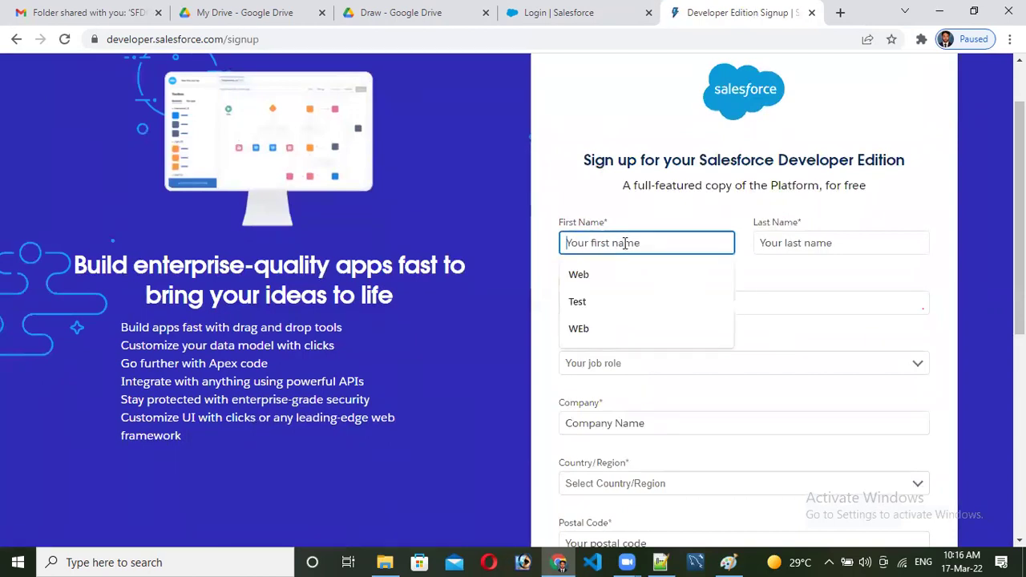
type("pavan")
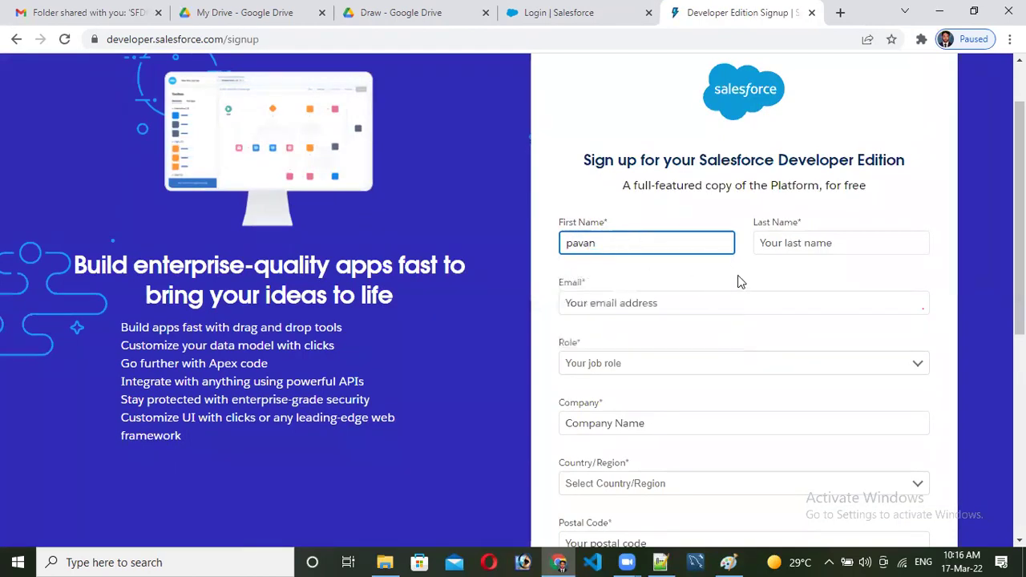
left_click(782, 242)
type("Ma")
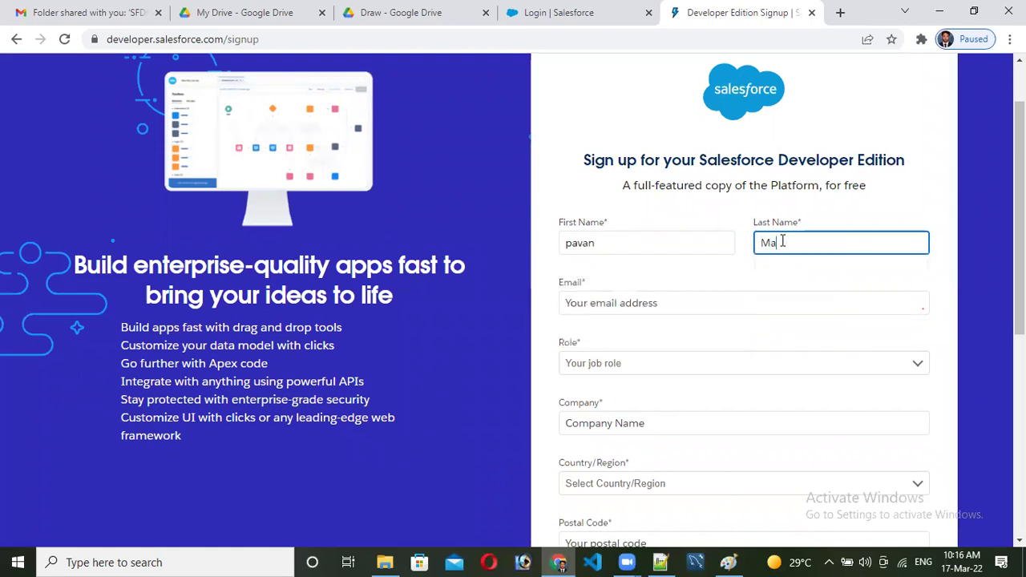
type("r22")
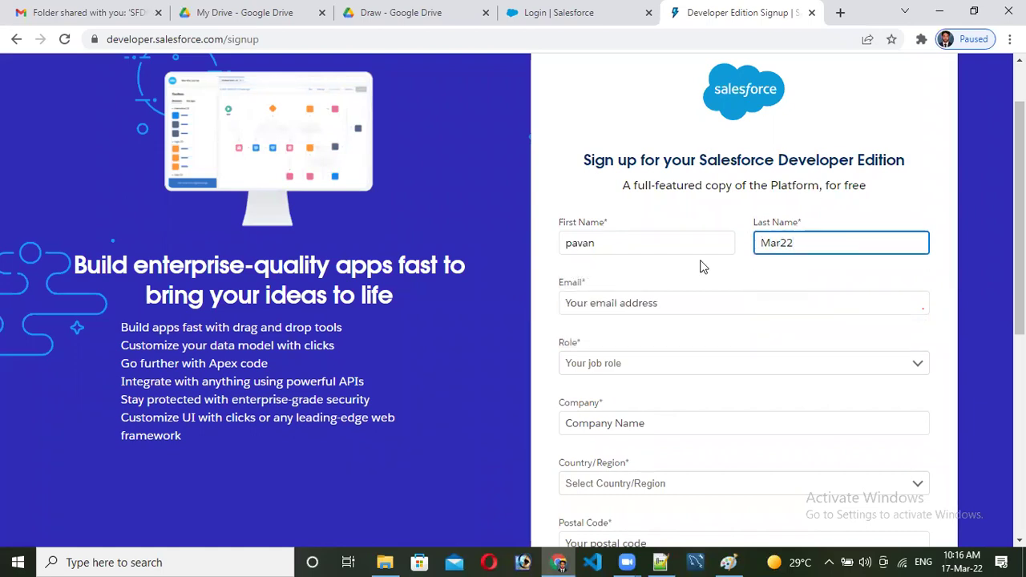
left_click(658, 299)
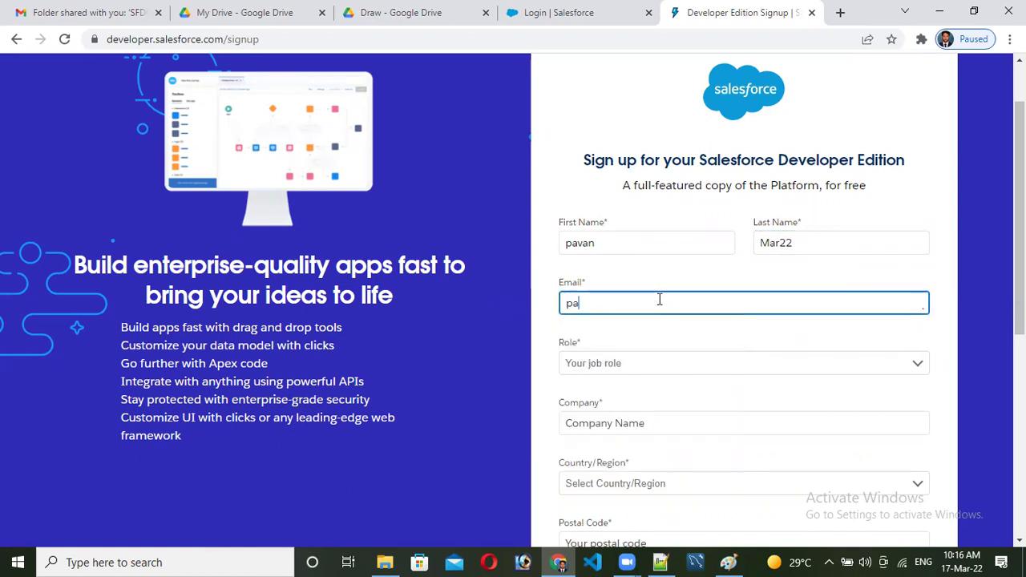
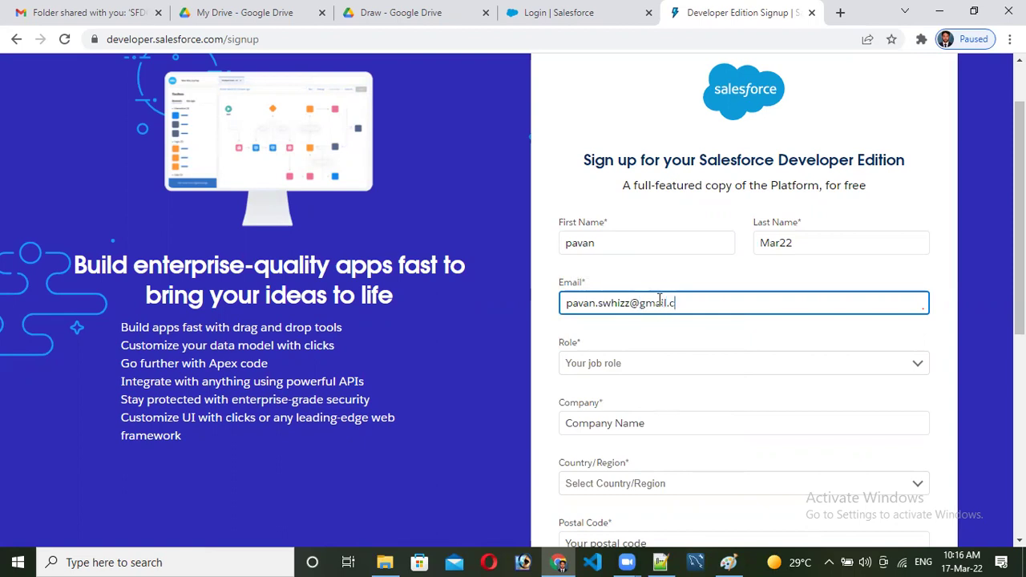
left_click(742, 372)
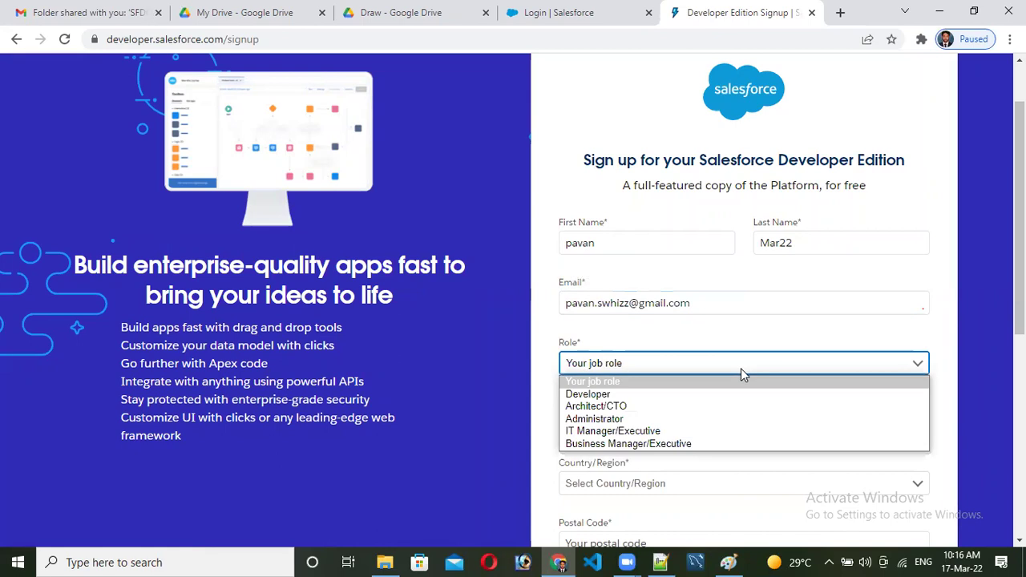
left_click(673, 401)
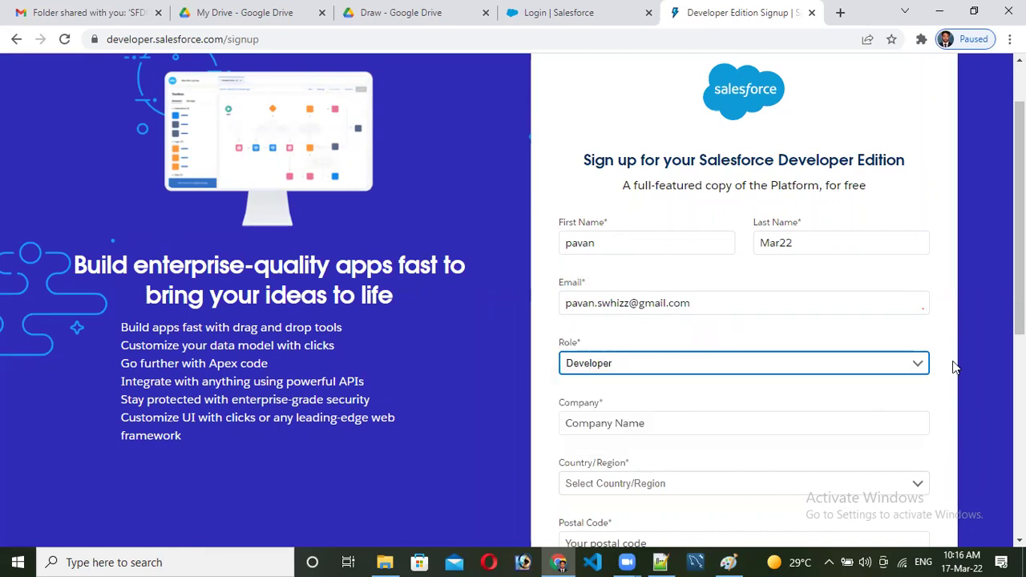
scroll(931, 360, "down", 2)
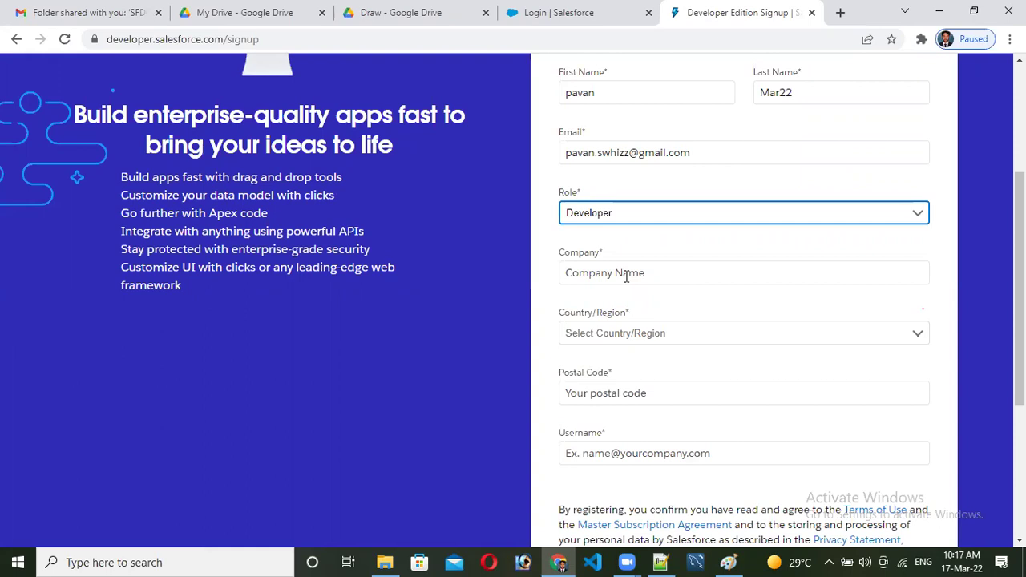
Enter company Swhizz technologies, choose country India, and fill in the postal code.
left_click(625, 276)
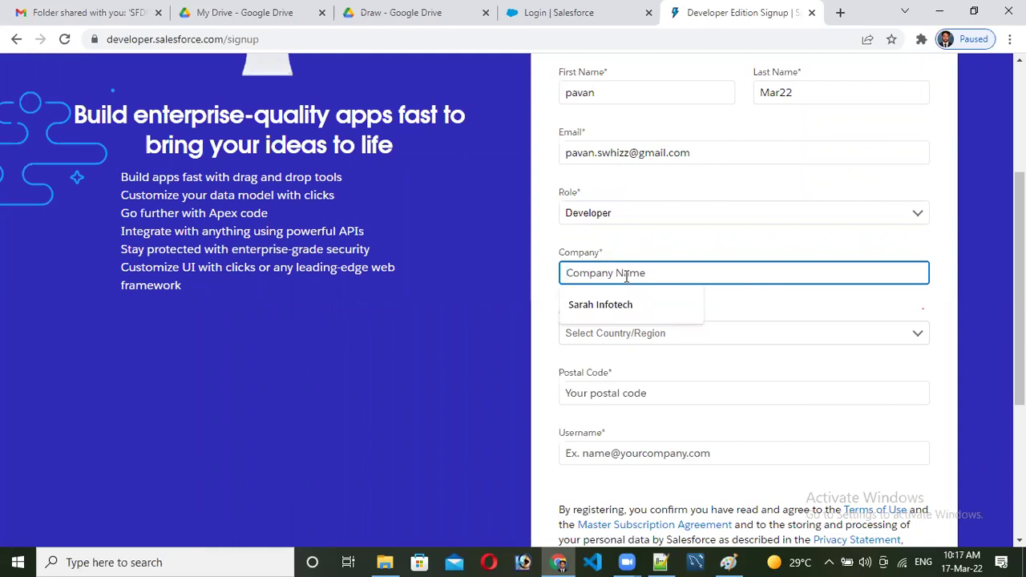
type("Swhizz")
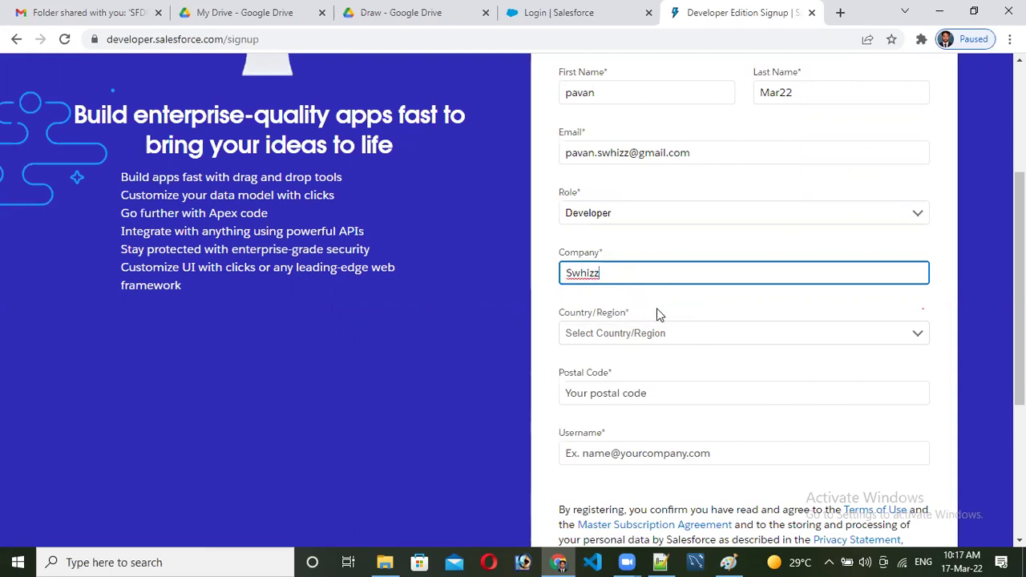
type(" technologies")
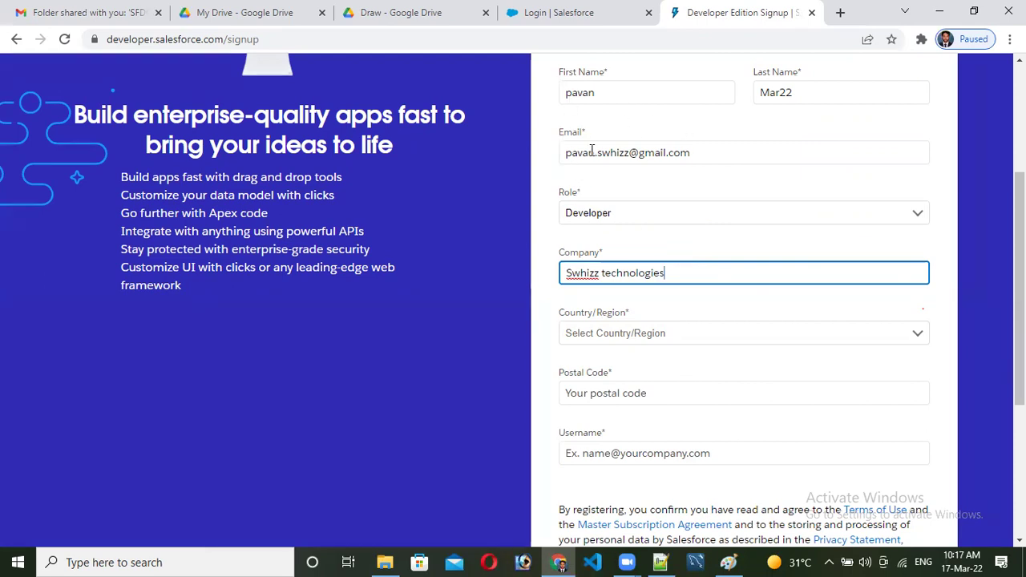
scroll(657, 277, "down", 1)
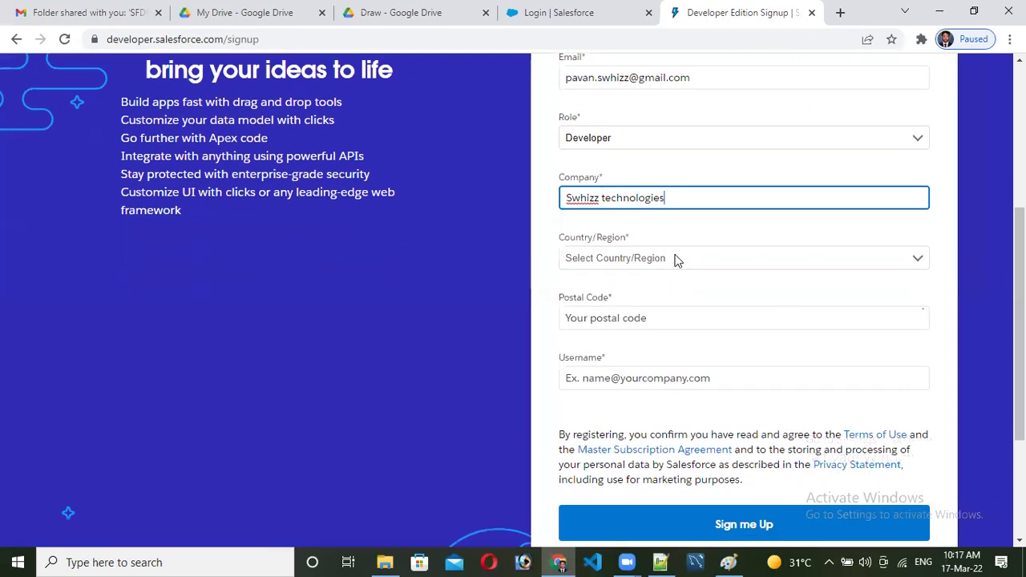
left_click(677, 258)
type("in")
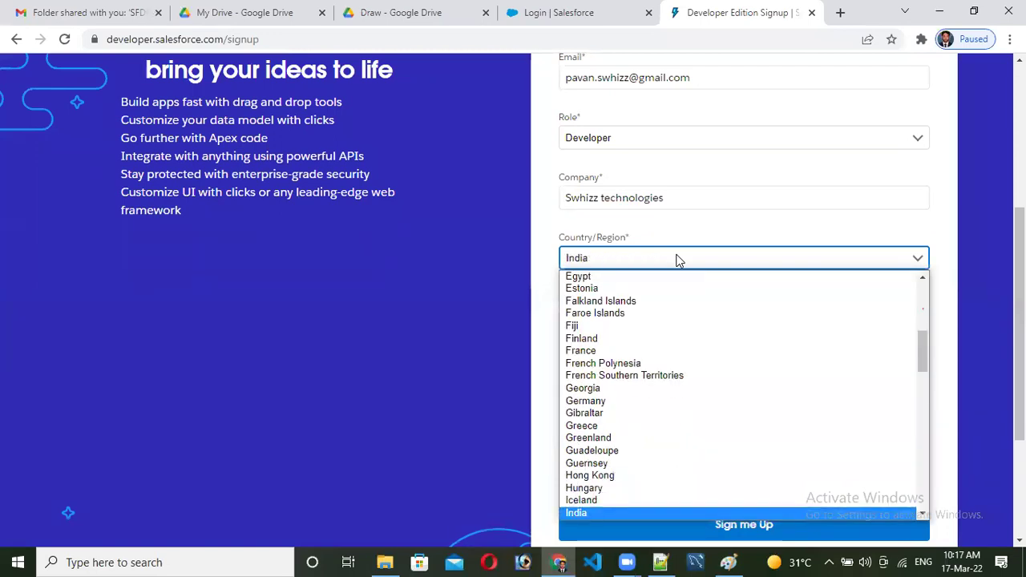
key("Return")
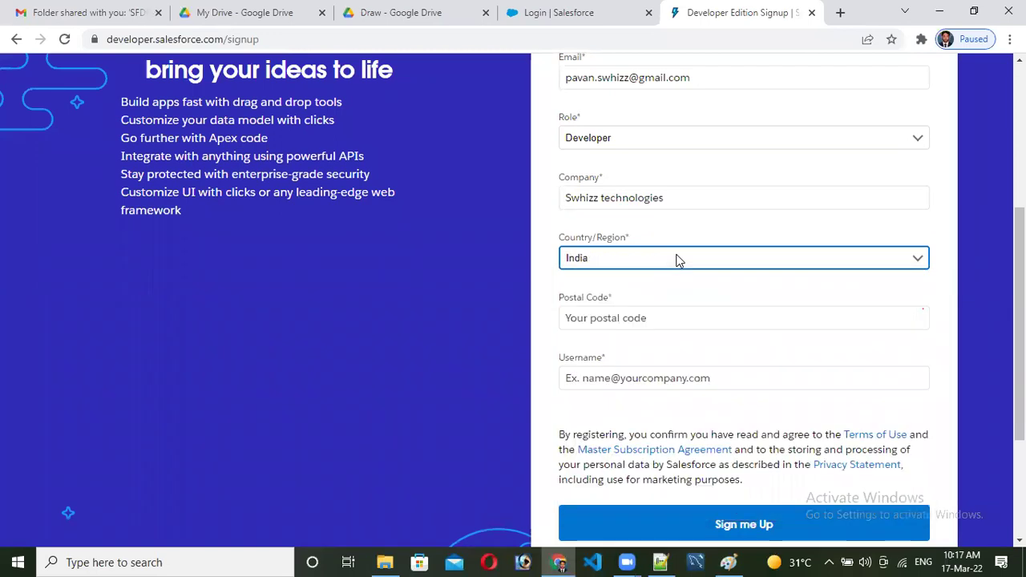
left_click(617, 329)
type("50")
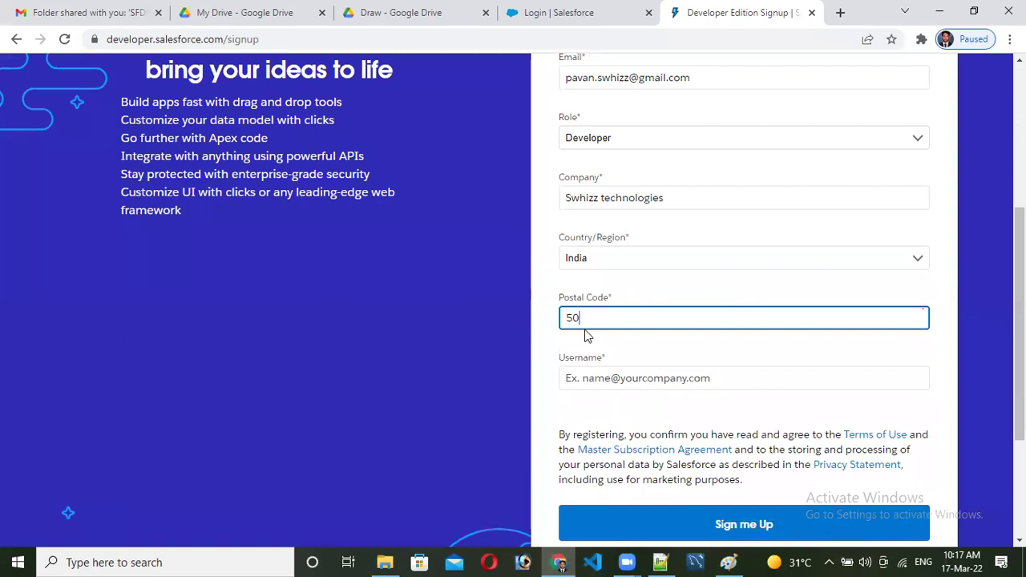
type("0081")
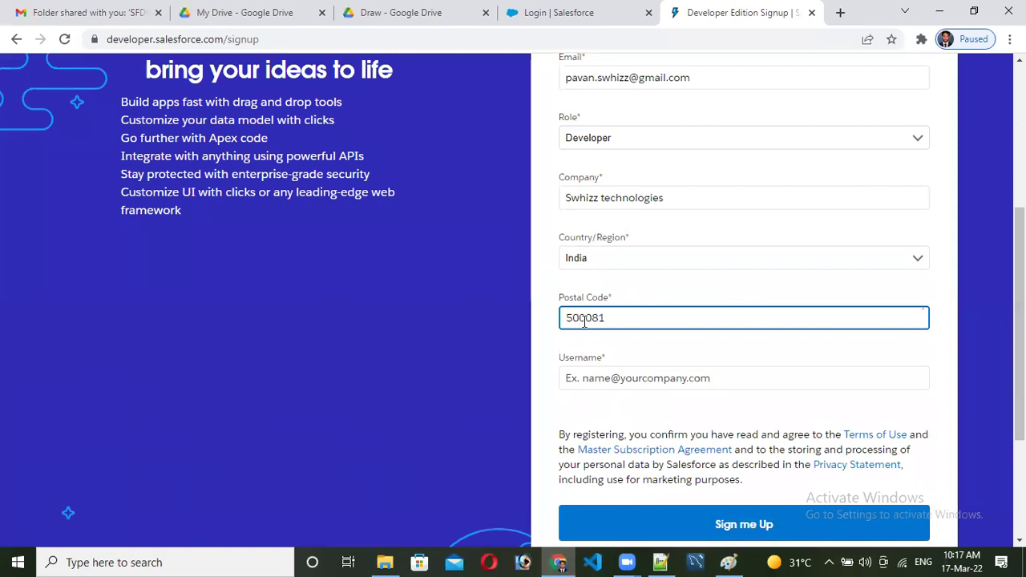
Build an e-mail-style username from the pasted first and last name plus a company domain.
left_click(623, 387)
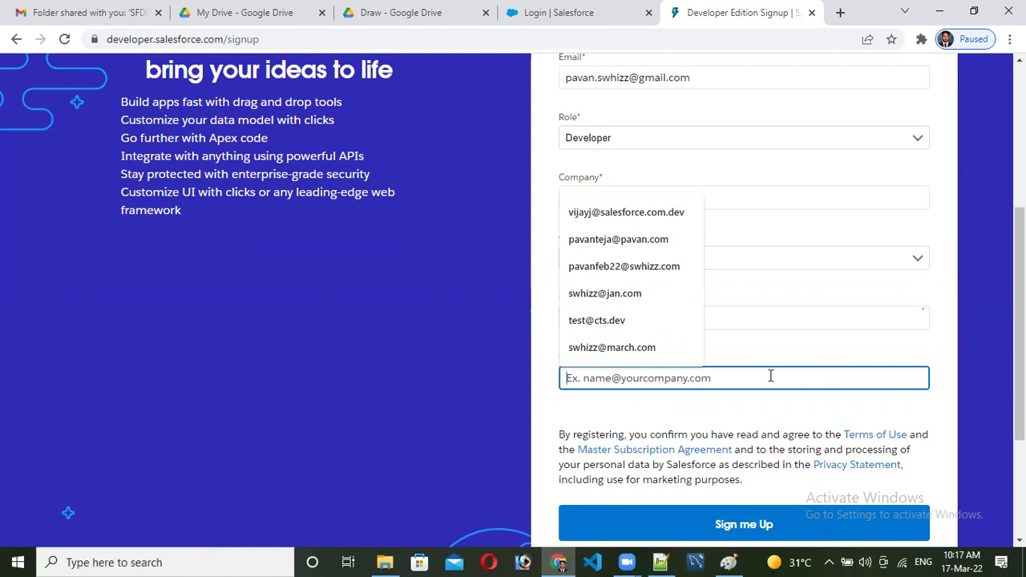
scroll(734, 280, "up", 1)
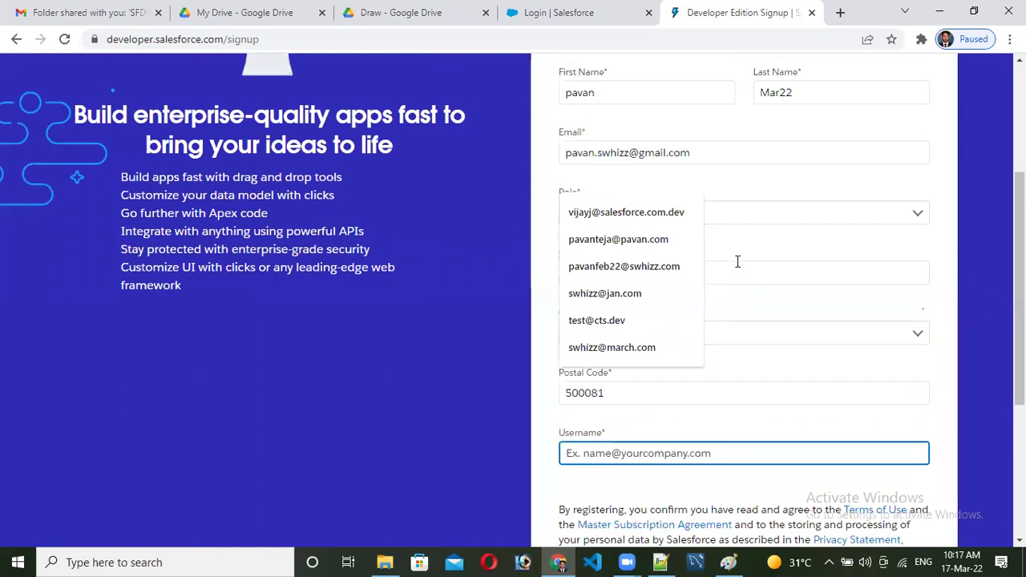
double_click(614, 93)
key("ctrl+c")
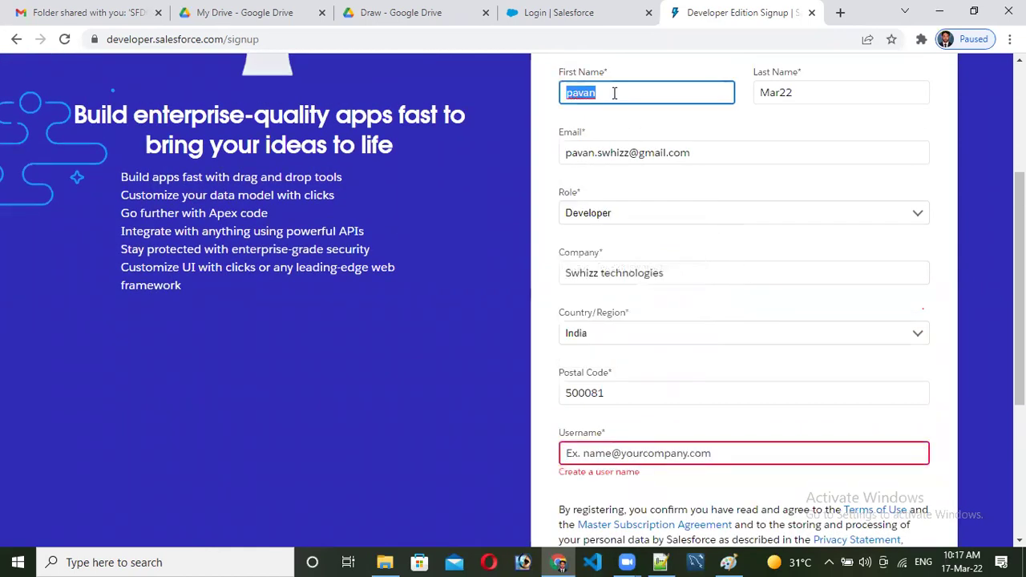
left_click(619, 452)
key("ctrl+v")
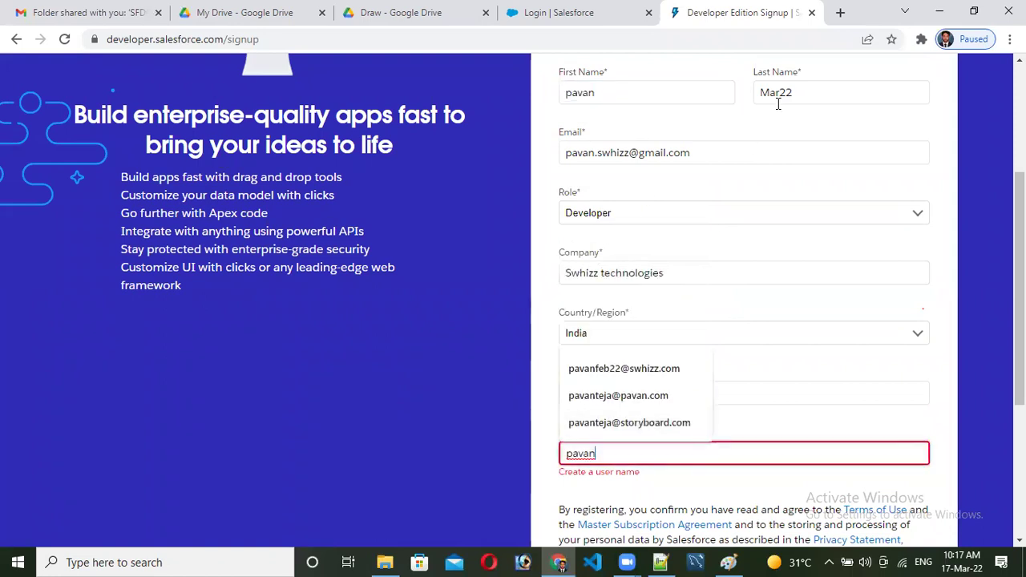
double_click(776, 93)
key("ctrl+c")
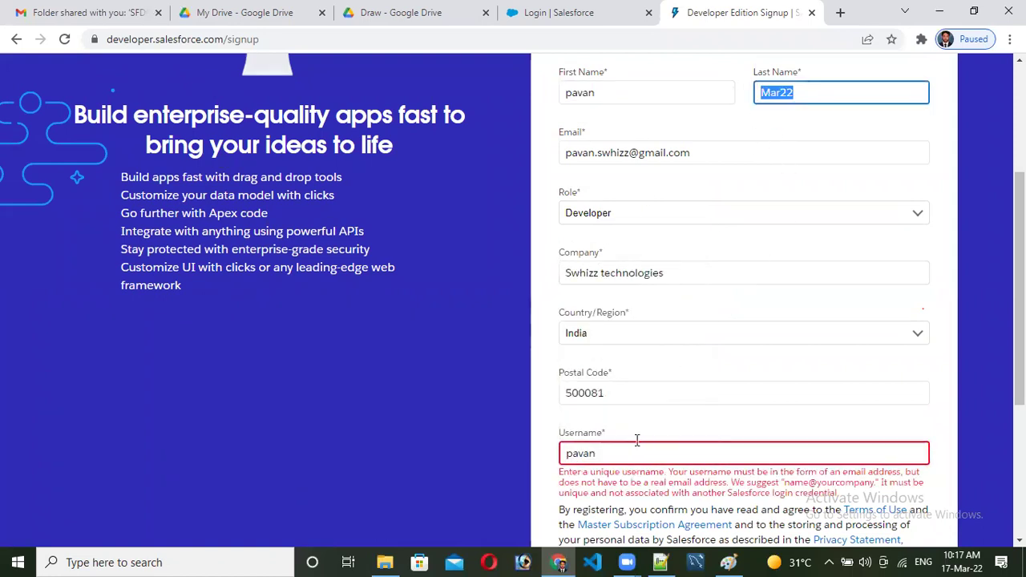
left_click(620, 453)
key("ctrl+v")
type("@swhizz.com")
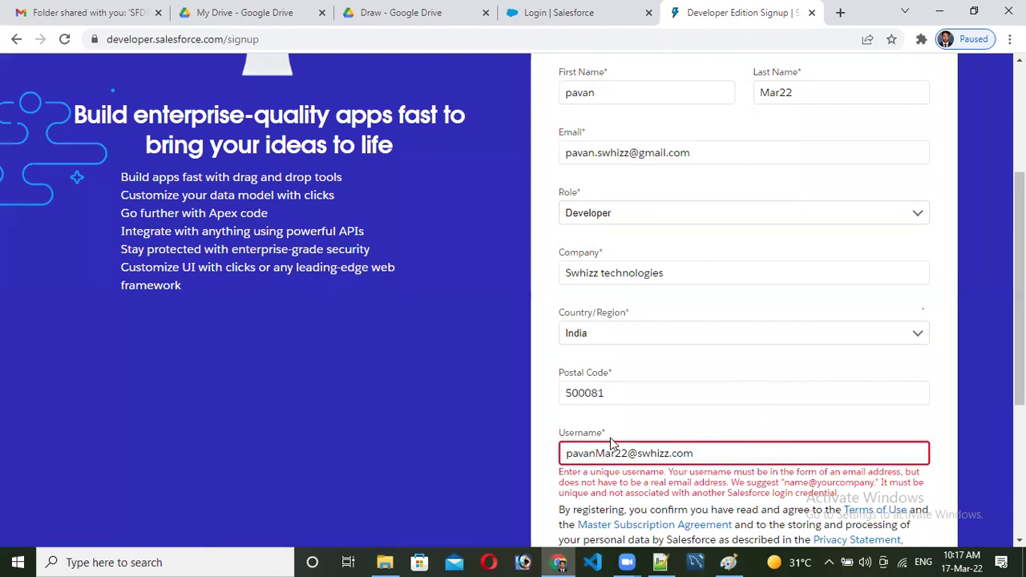
scroll(601, 441, "down", 1)
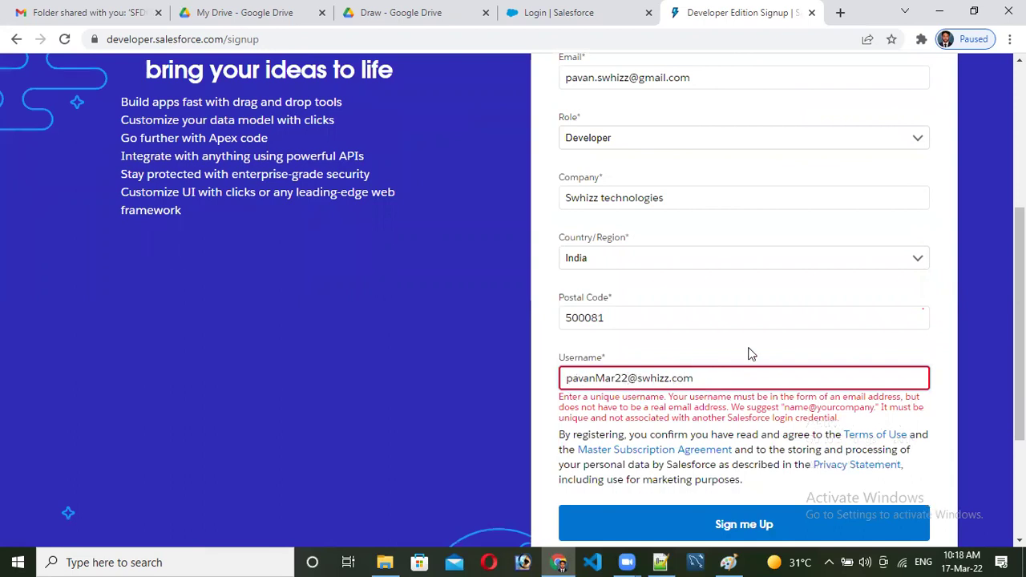
scroll(773, 329, "down", 3)
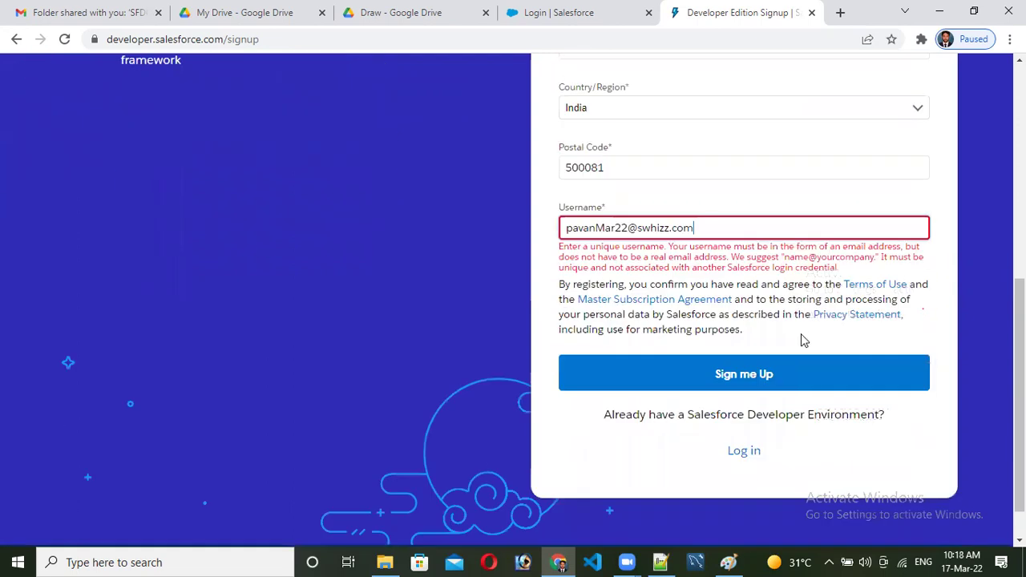
left_click(864, 198)
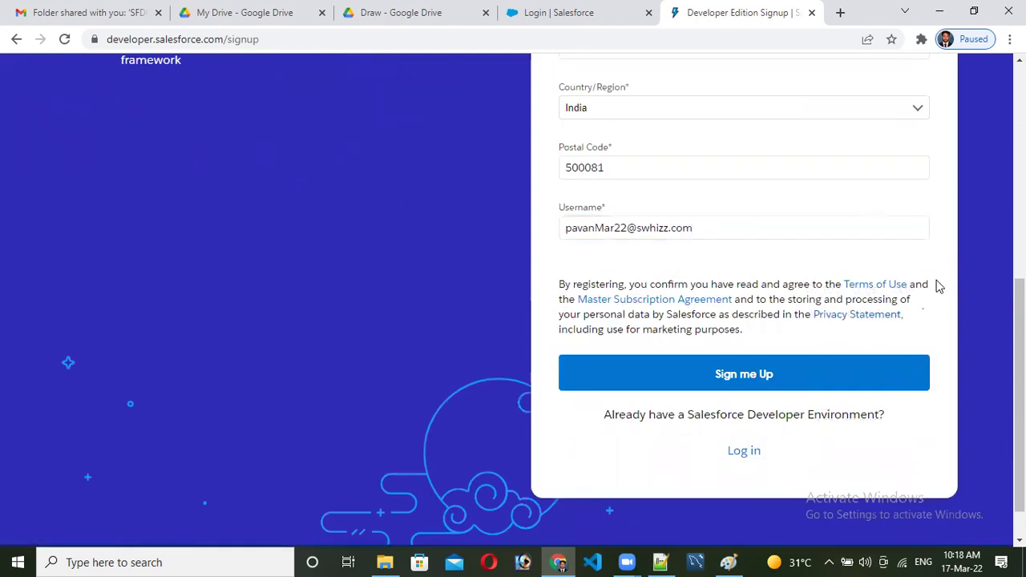
Submit the Developer Edition sign-up to reach the 'Almost there…' page, then go to Gmail.
left_click(819, 378)
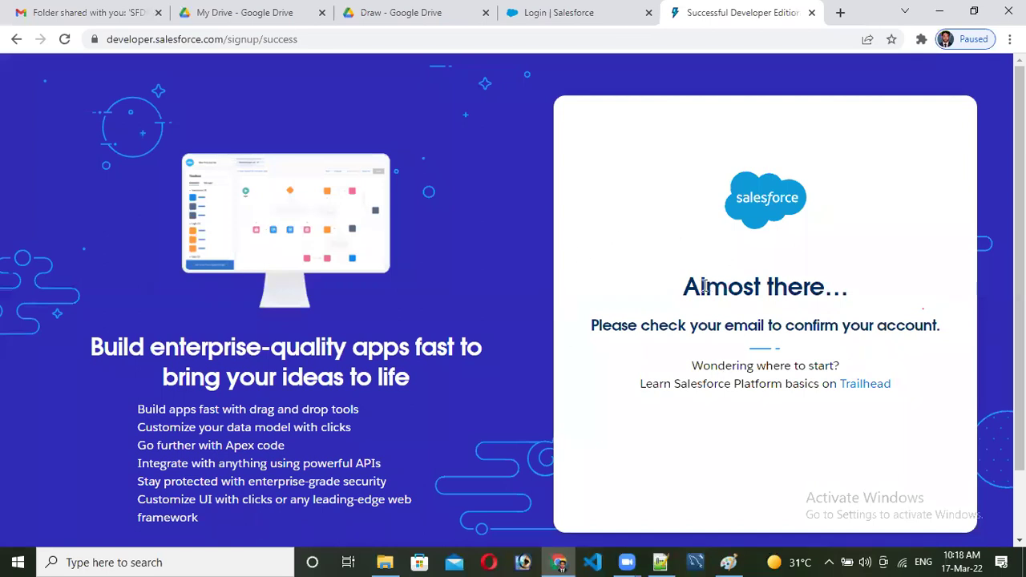
left_click(101, 23)
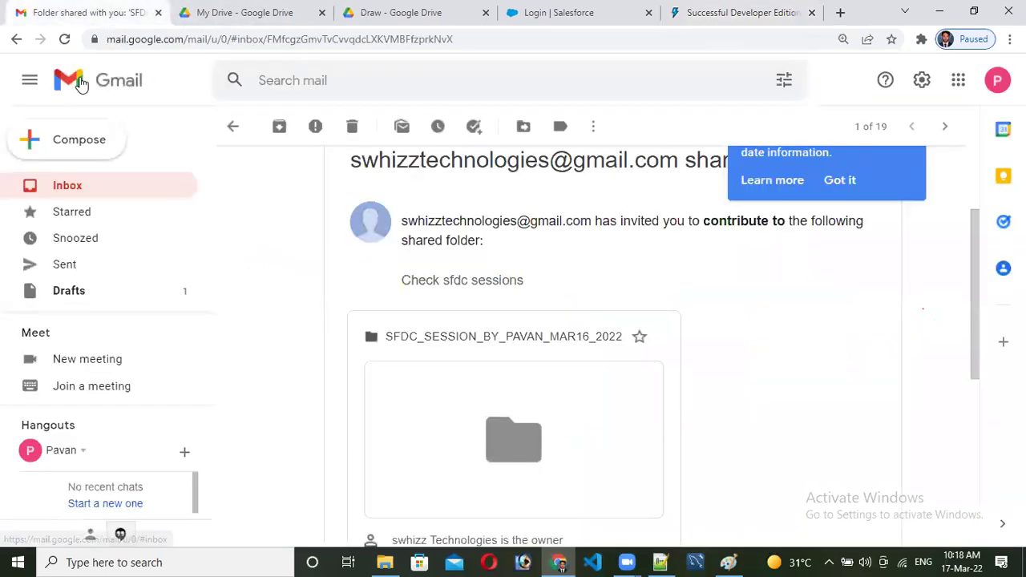
Refresh the Gmail inbox twice for the verification email, then return to the sign-up confirmation tab.
left_click(80, 83)
scroll(397, 251, "down", 1)
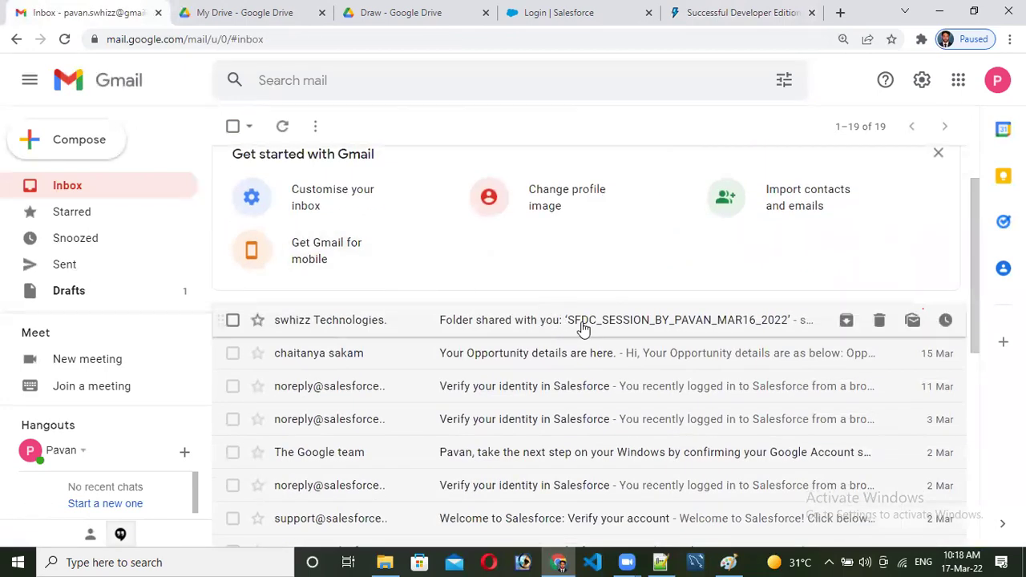
left_click(283, 130)
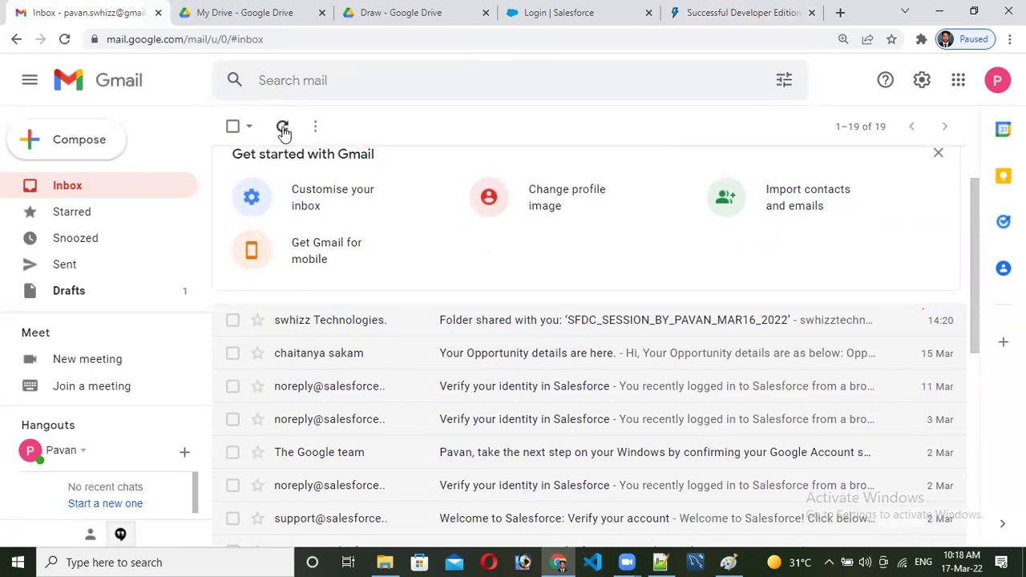
left_click(65, 40)
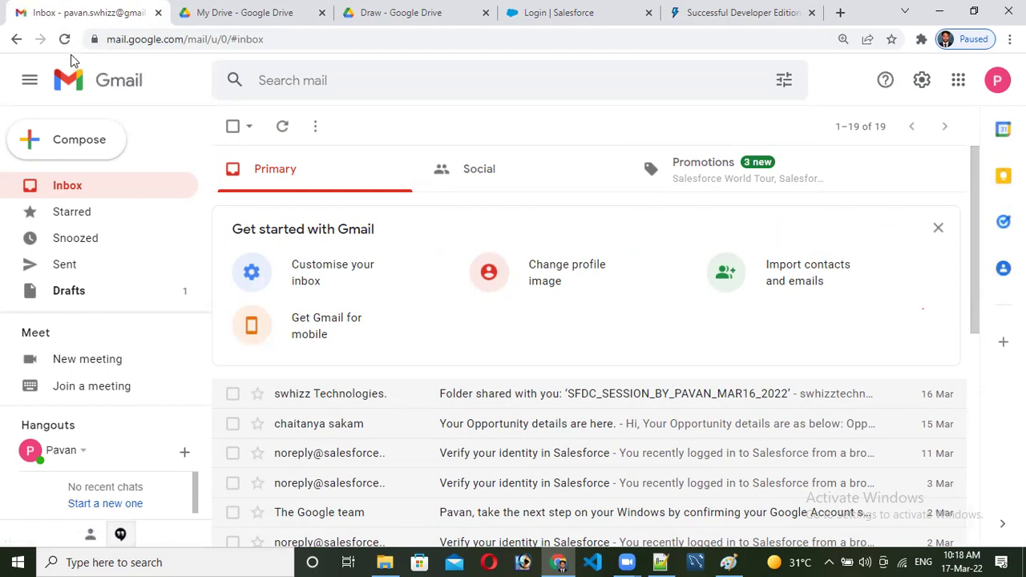
left_click(67, 39)
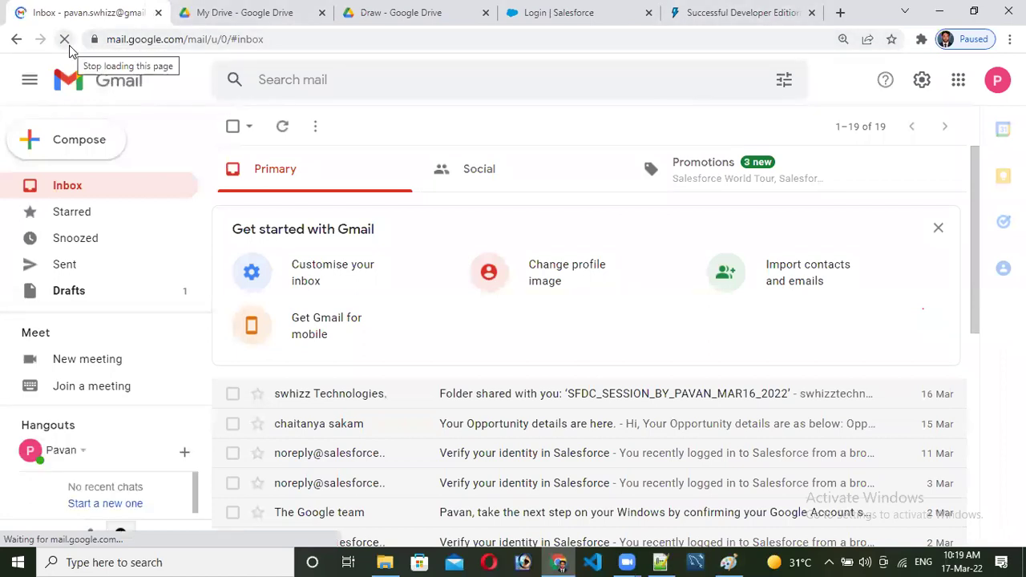
left_click(753, 18)
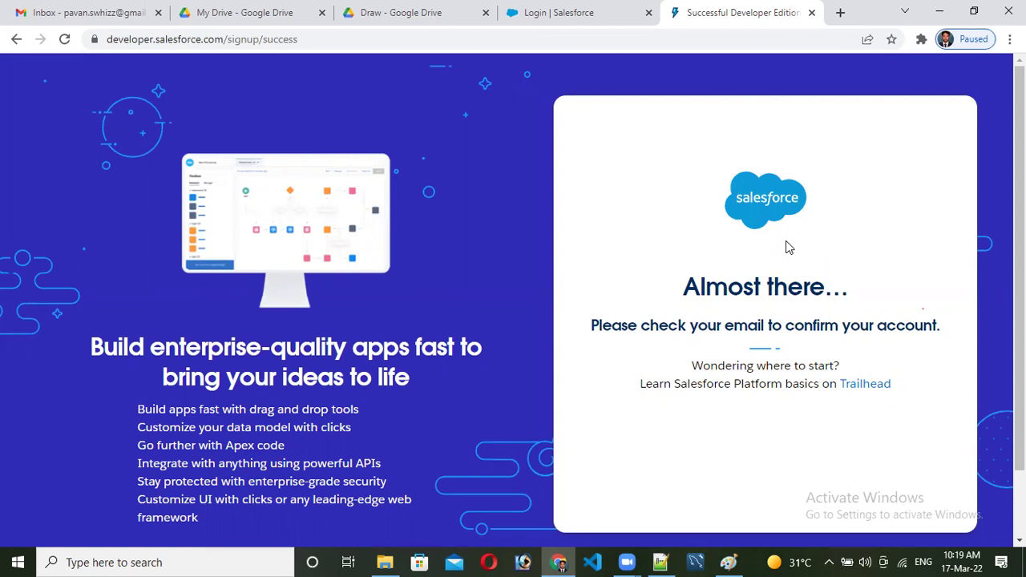
Check the Salesforce login page's Username and Password fields, then reload Gmail for the verification email.
left_click(614, 17)
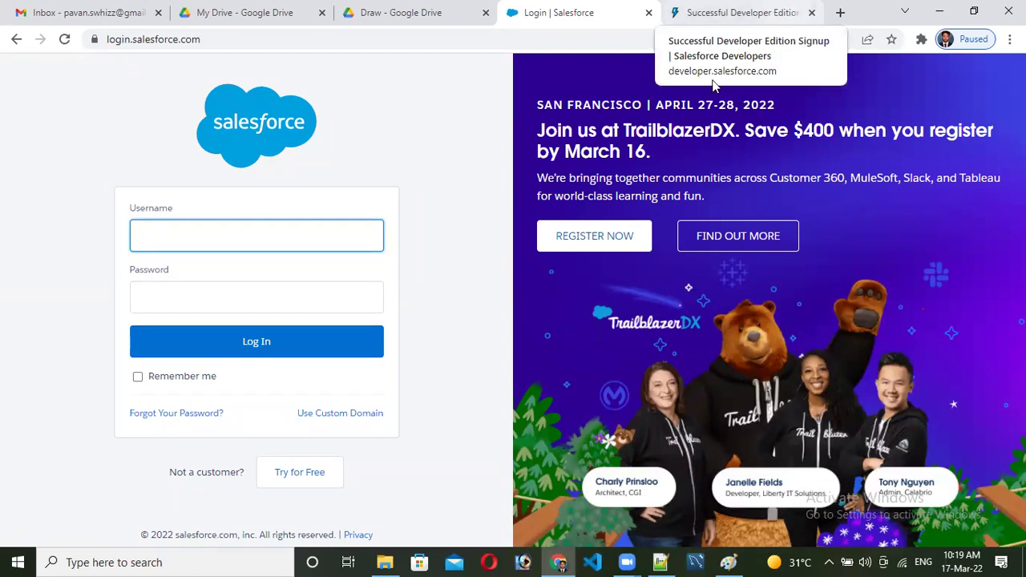
left_click(287, 234)
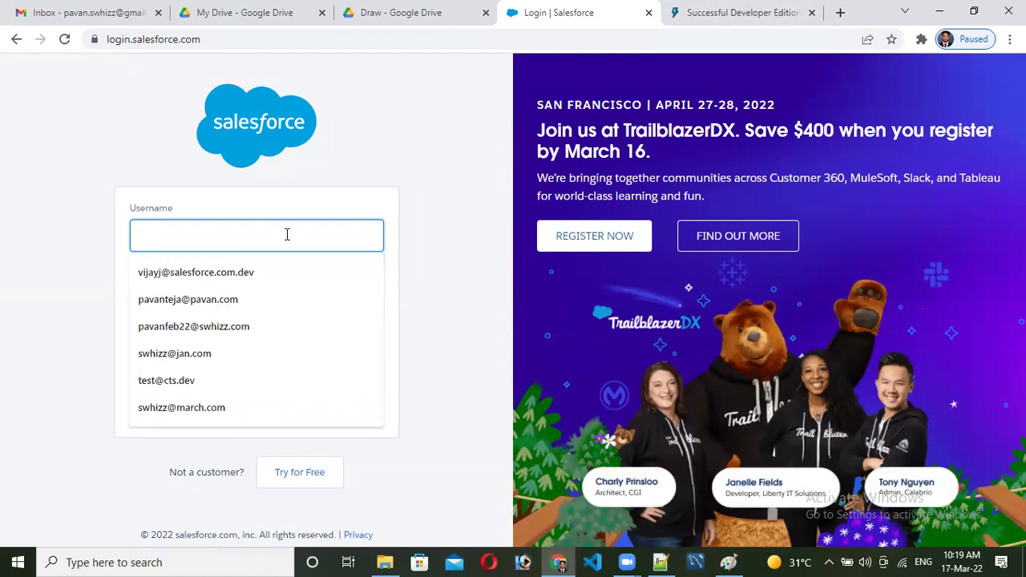
left_click(377, 202)
left_click(219, 298)
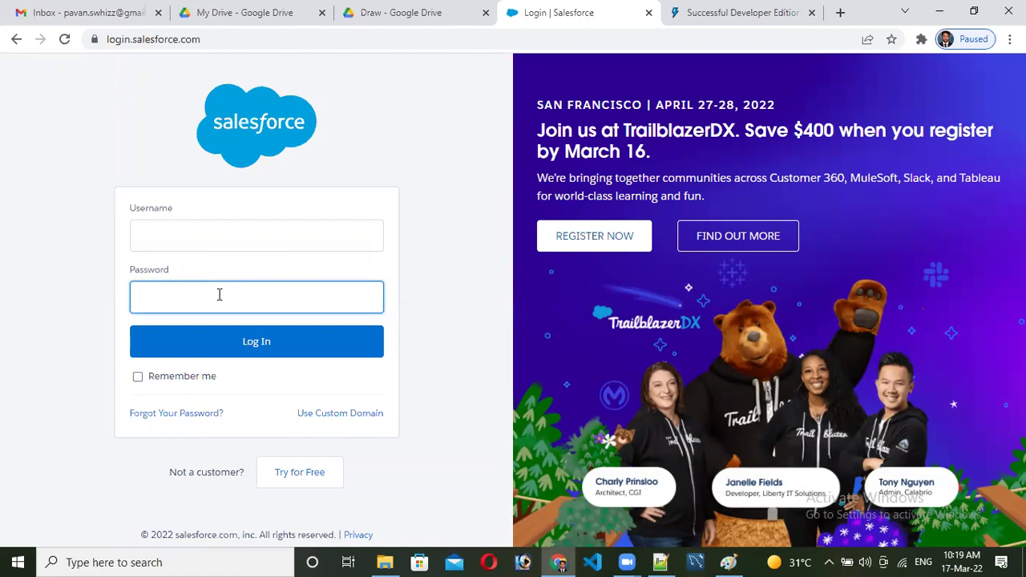
left_click(78, 10)
left_click(65, 39)
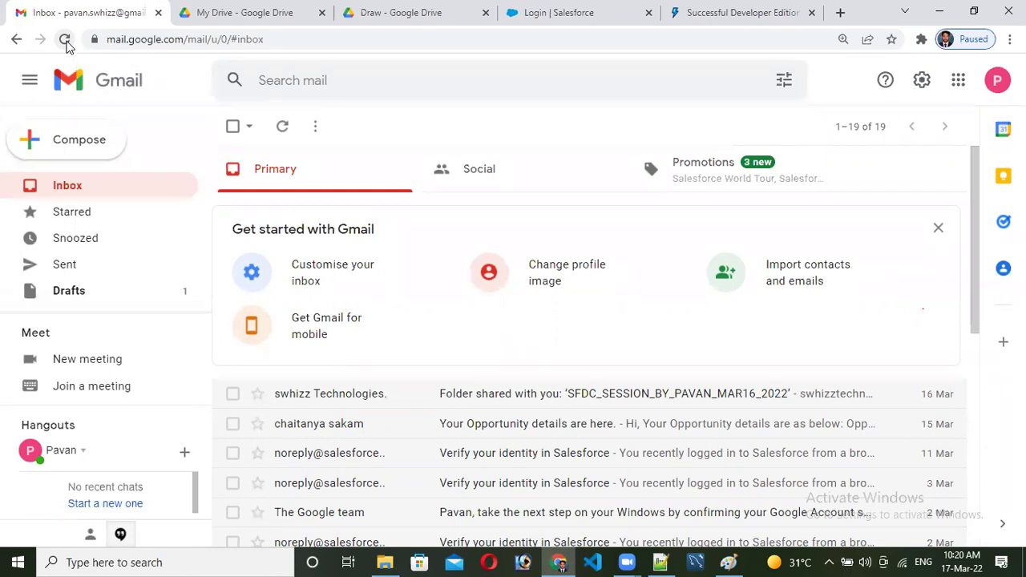
Open the 'Welcome to Salesforce: Verify your account' email and follow its Verify Account link.
left_click(66, 40)
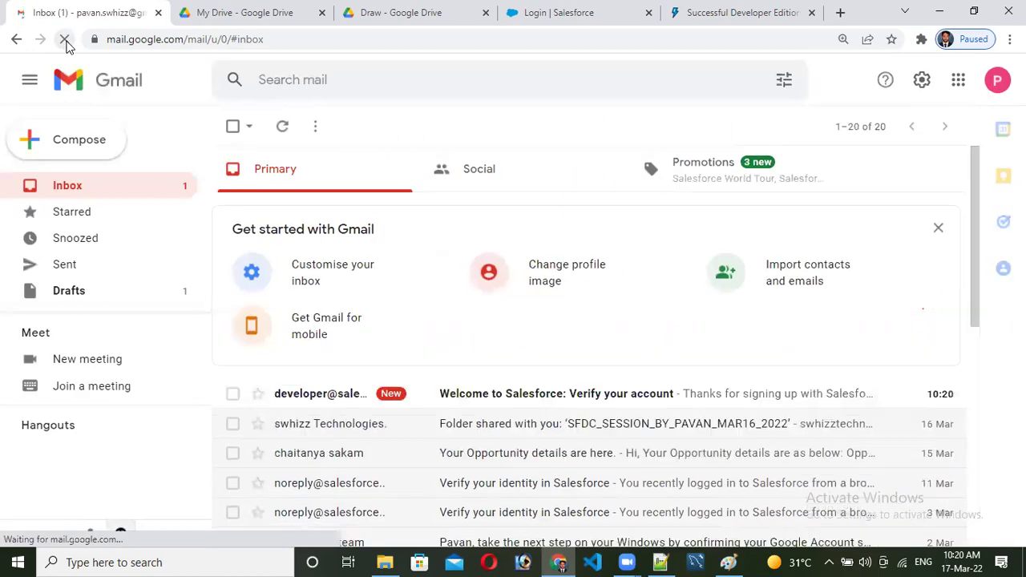
left_click(545, 393)
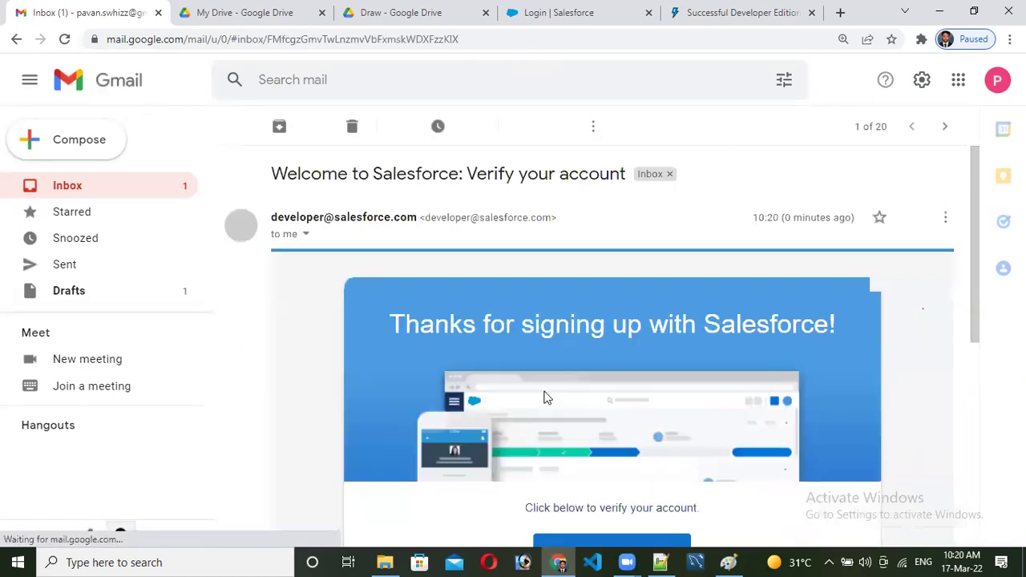
scroll(605, 348, "down", 4)
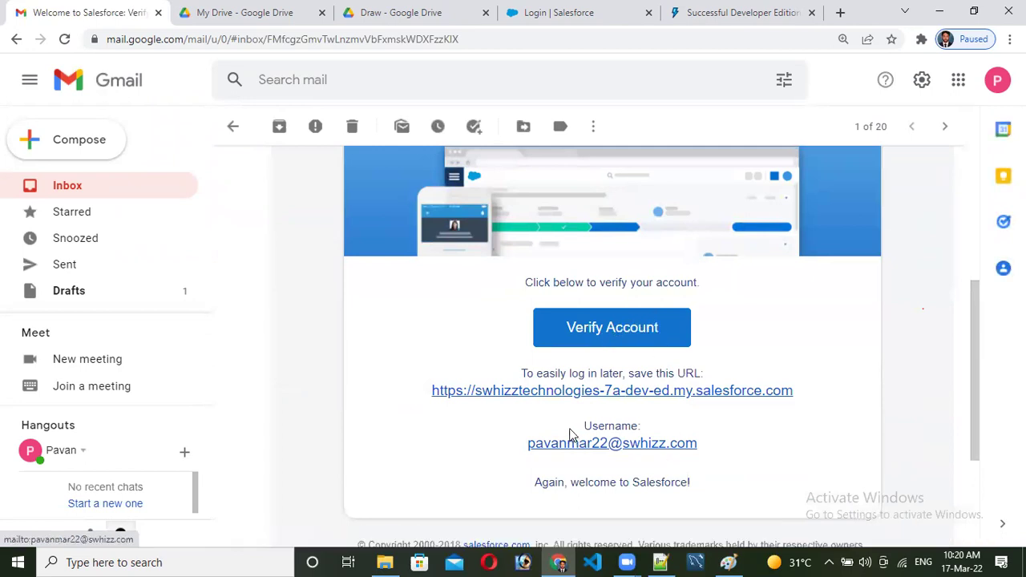
left_click(614, 337)
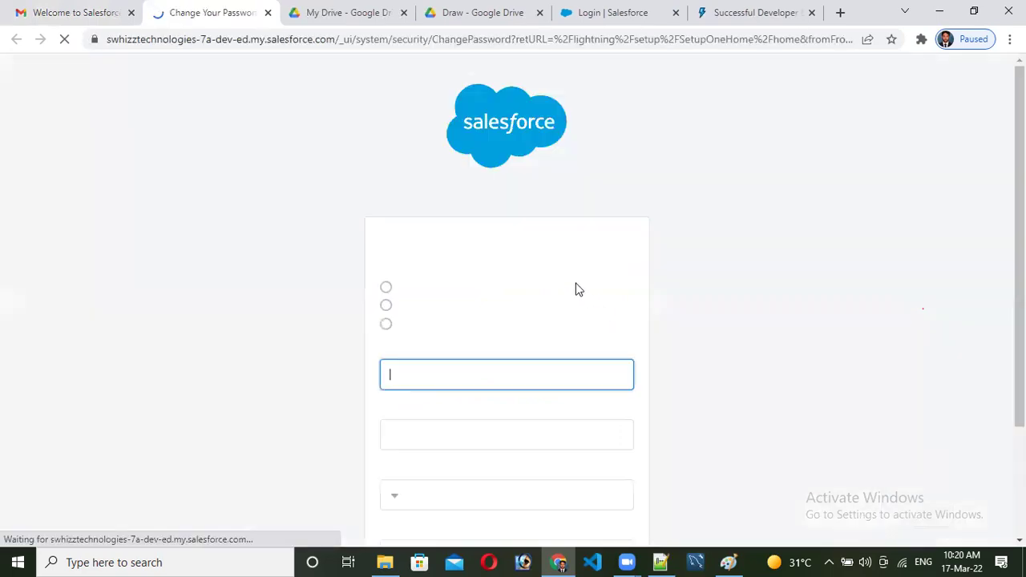
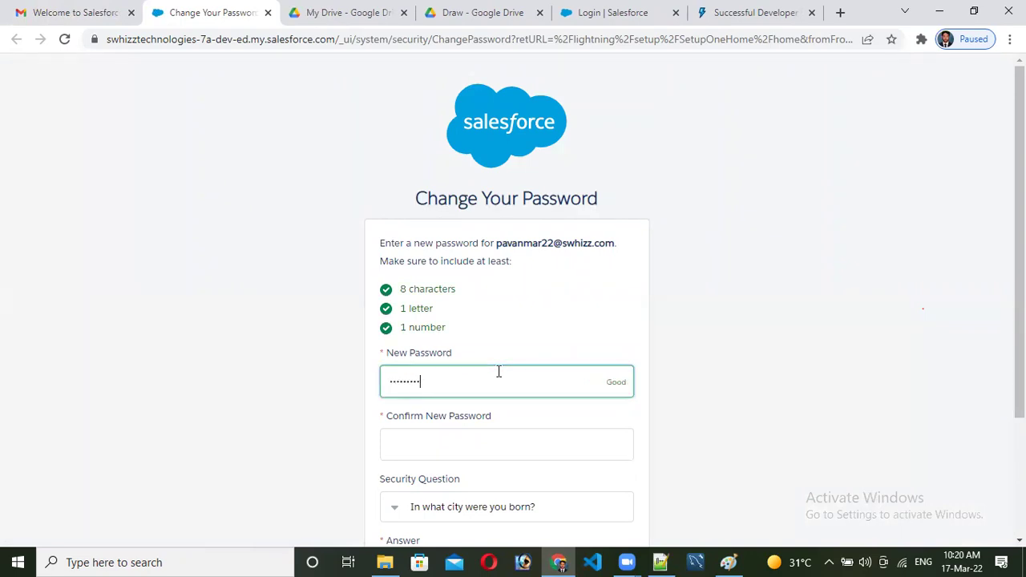
Enter and confirm the new account password, give the security answer, and save the change.
left_click(471, 451)
scroll(511, 426, "down", 2)
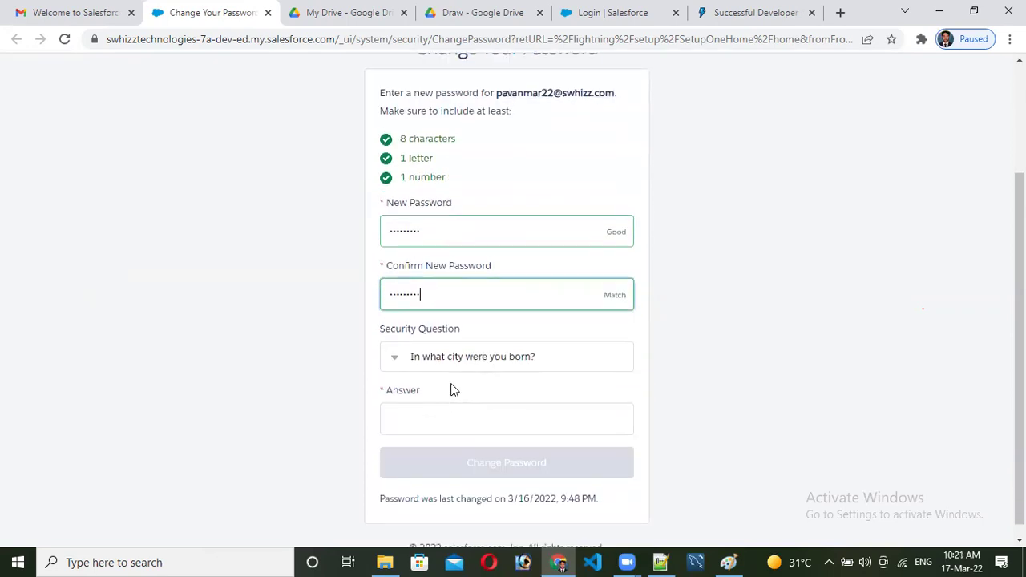
left_click(457, 416)
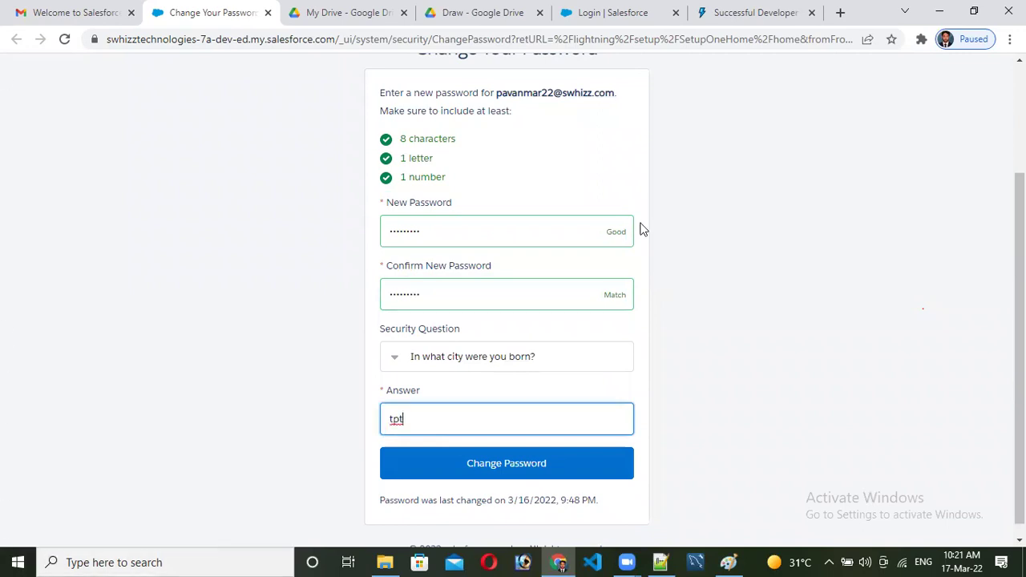
left_click(491, 465)
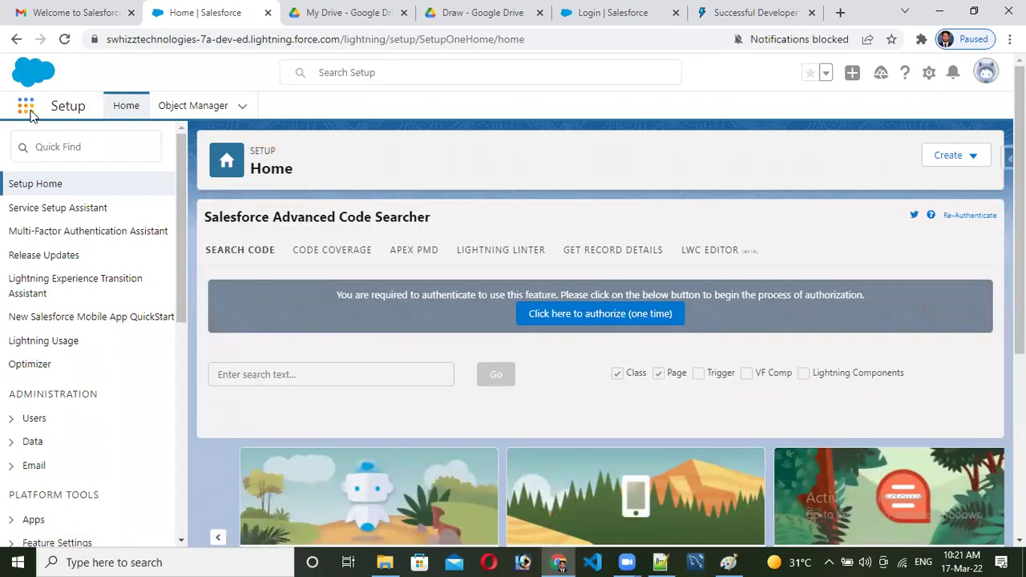
Open the App Launcher and expand it with View All to list every app and item.
left_click(27, 109)
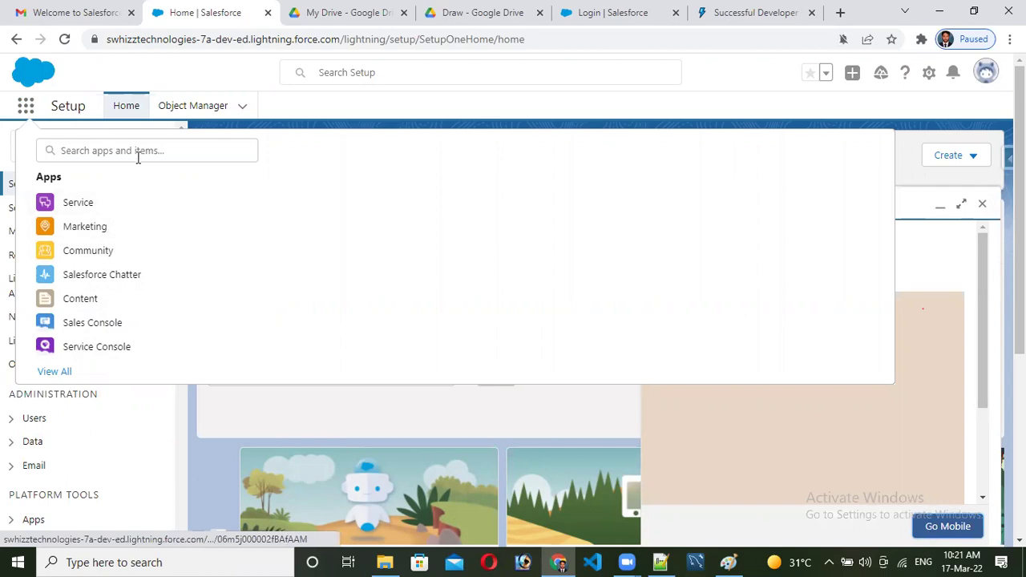
left_click(53, 371)
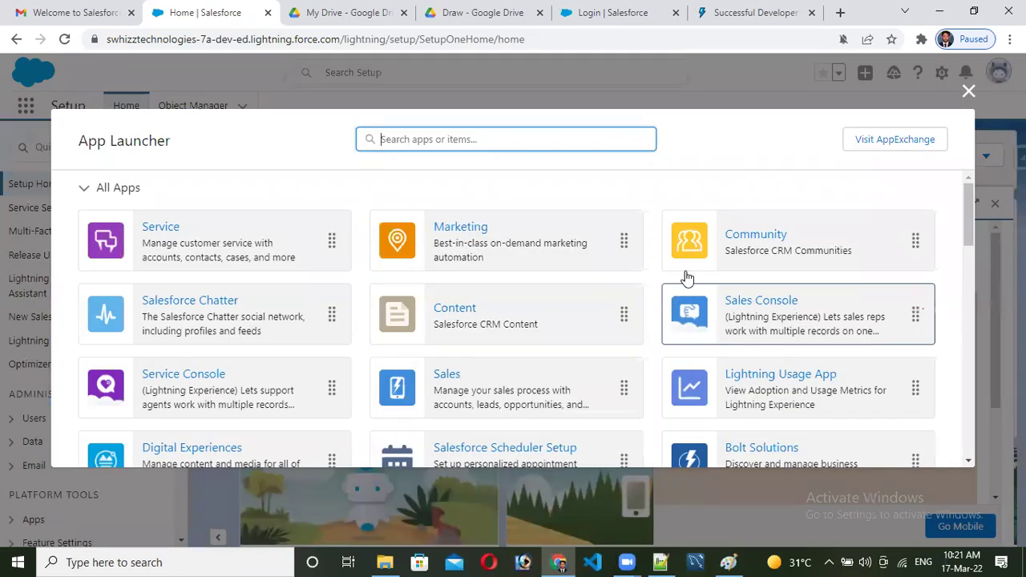
scroll(681, 305, "down", 5)
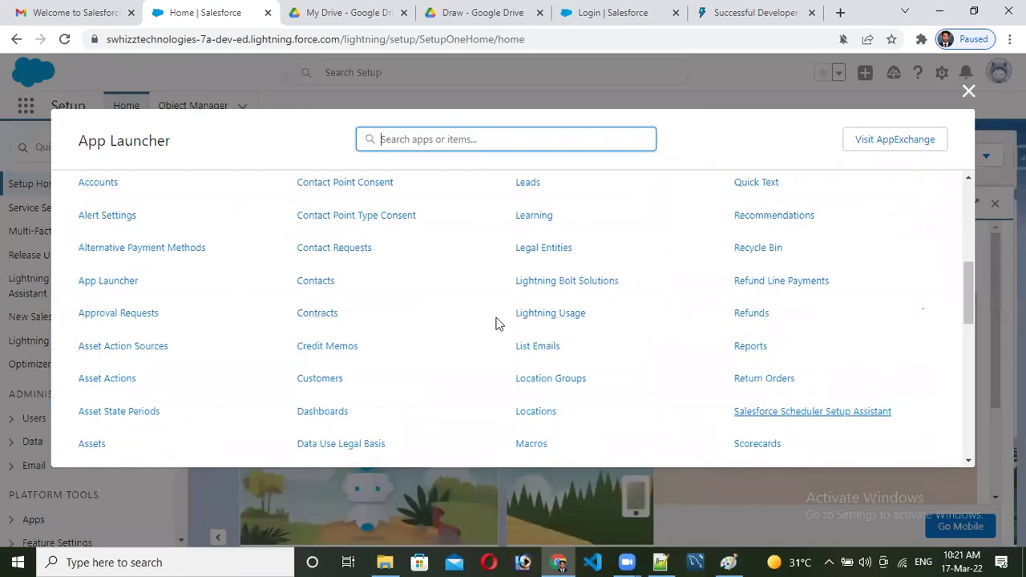
scroll(585, 280, "up", 5)
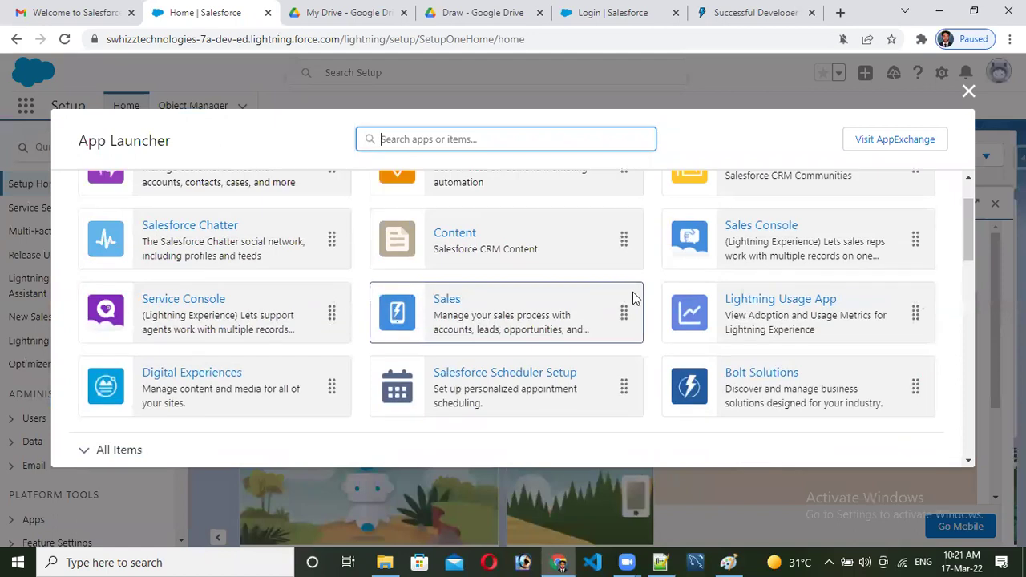
scroll(622, 304, "up", 1)
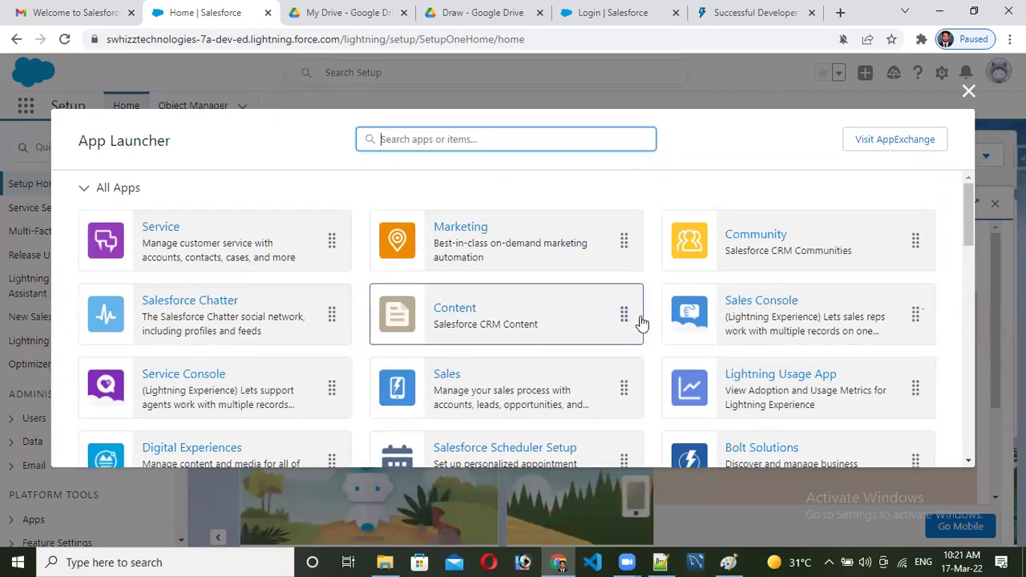
scroll(677, 339, "down", 12)
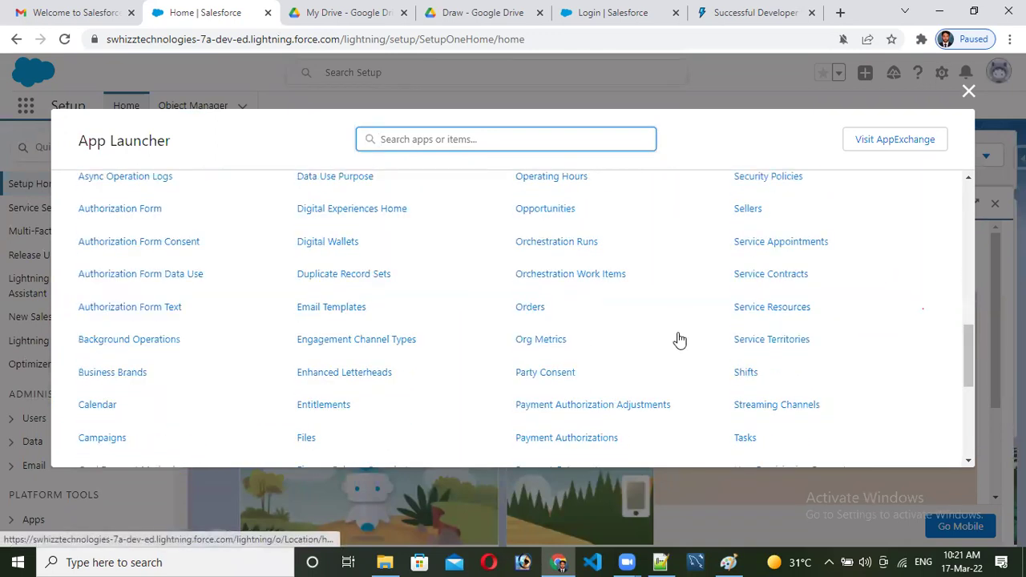
scroll(677, 345, "down", 2)
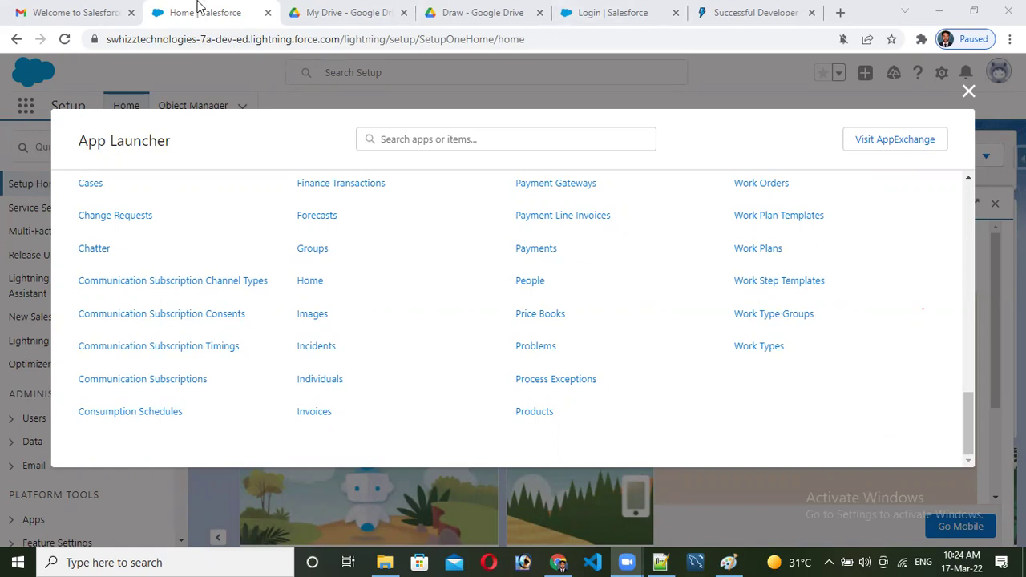
left_click(68, 9)
left_click(996, 80)
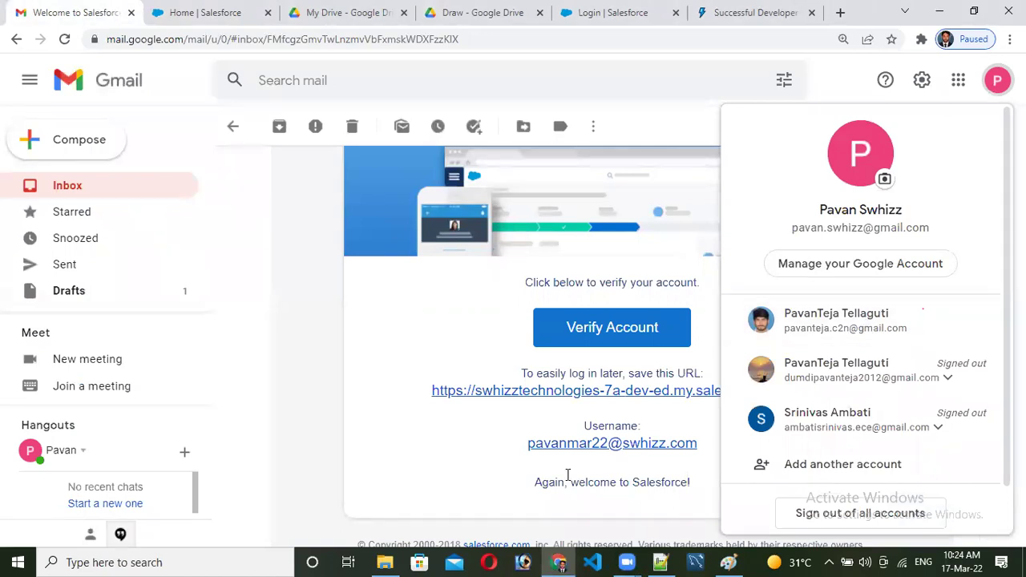
key("alt+Tab")
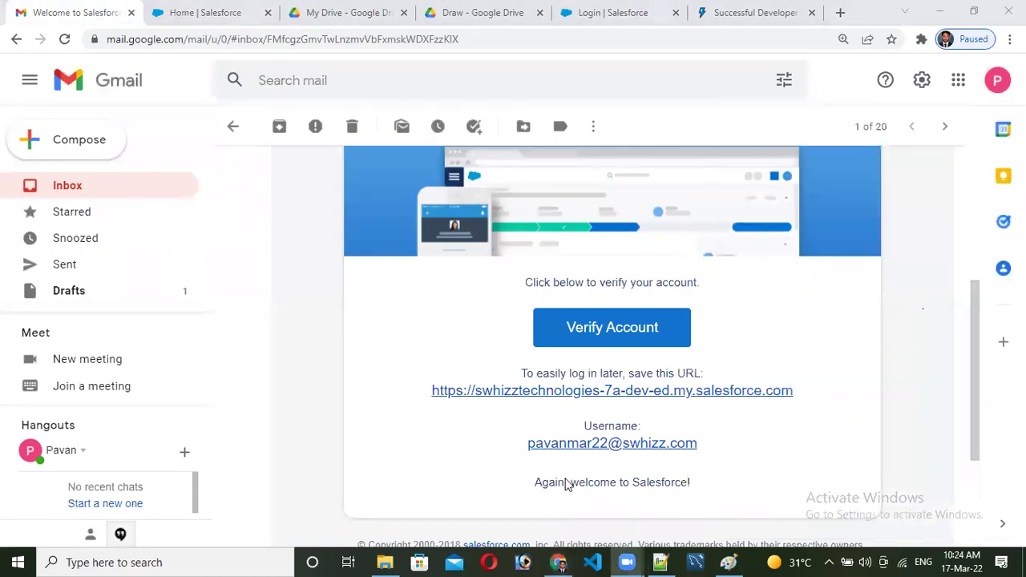
left_click(967, 134)
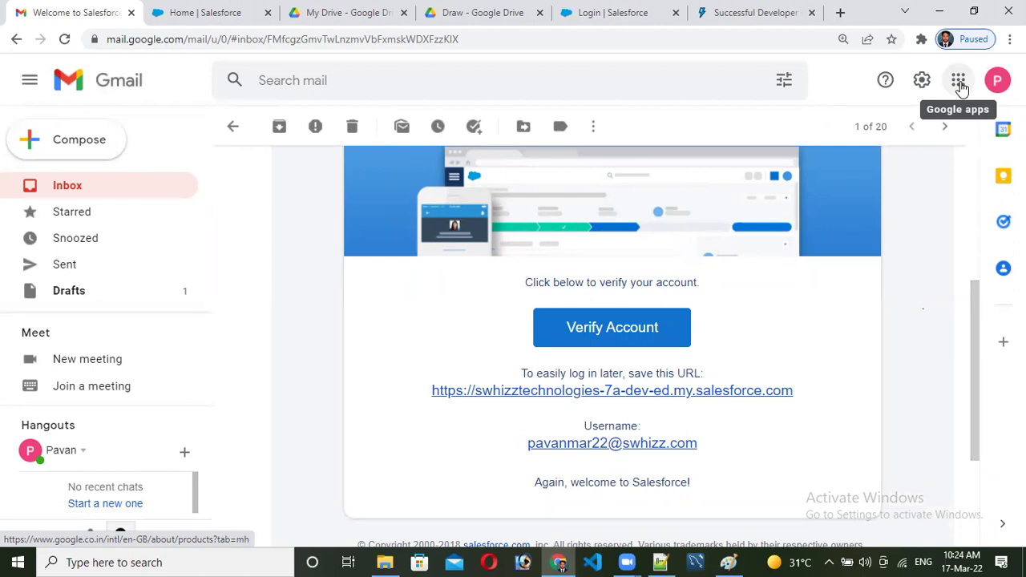
left_click(958, 81)
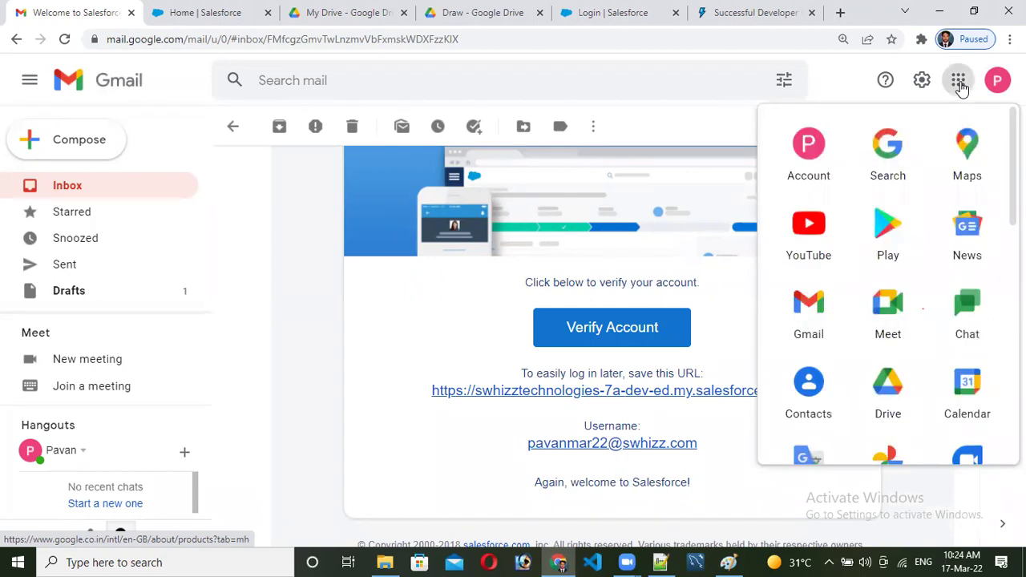